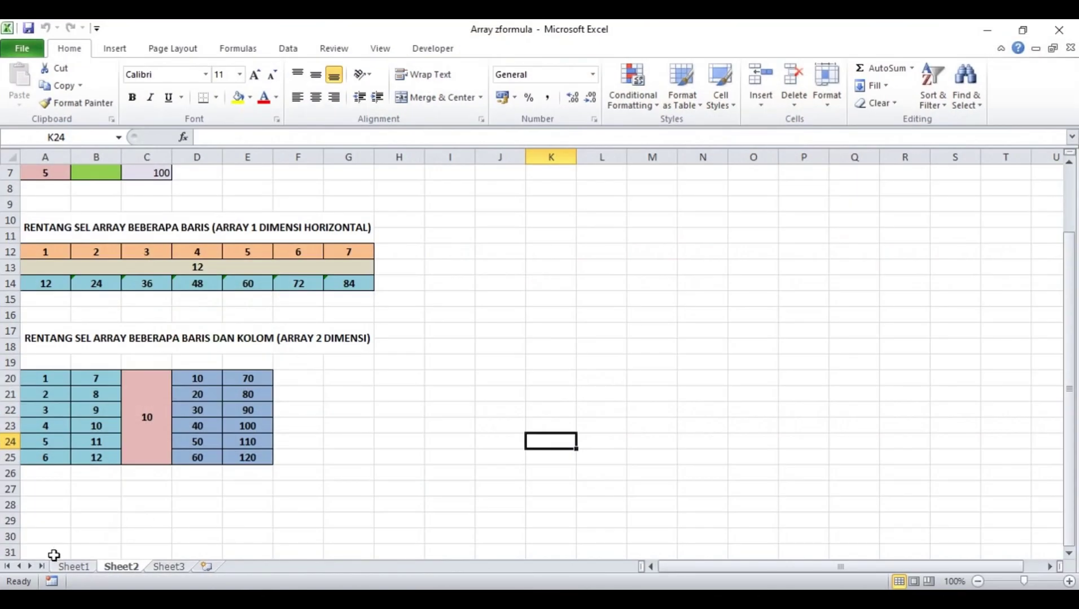
# Clear the multiplication results in C1:C5 on Sheet1
pyautogui.click(68, 569)
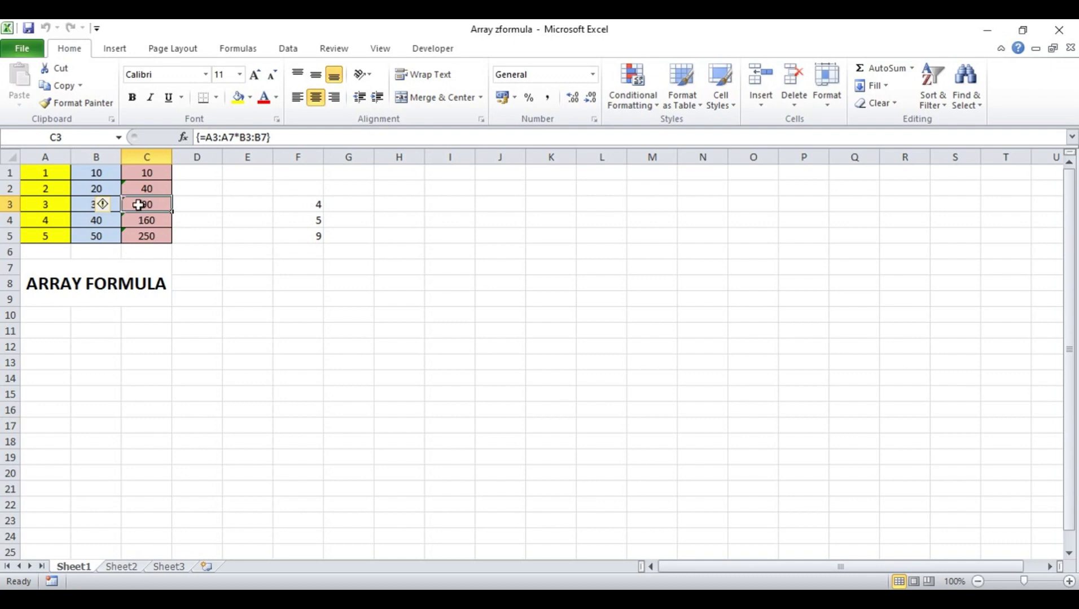
pyautogui.moveTo(146, 169); pyautogui.dragTo(145, 233)
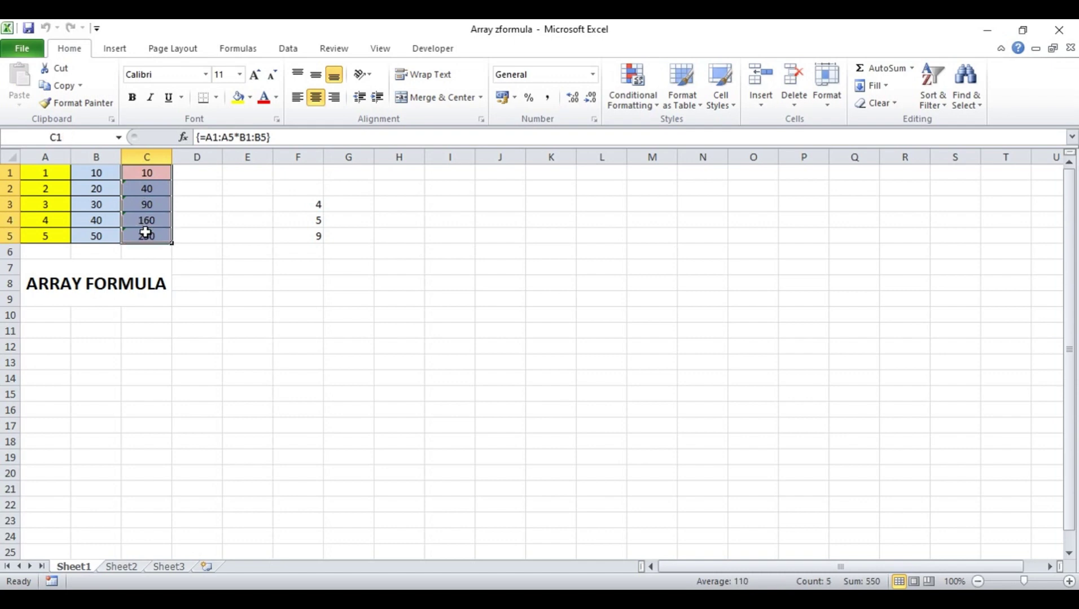
pyautogui.press('Delete')
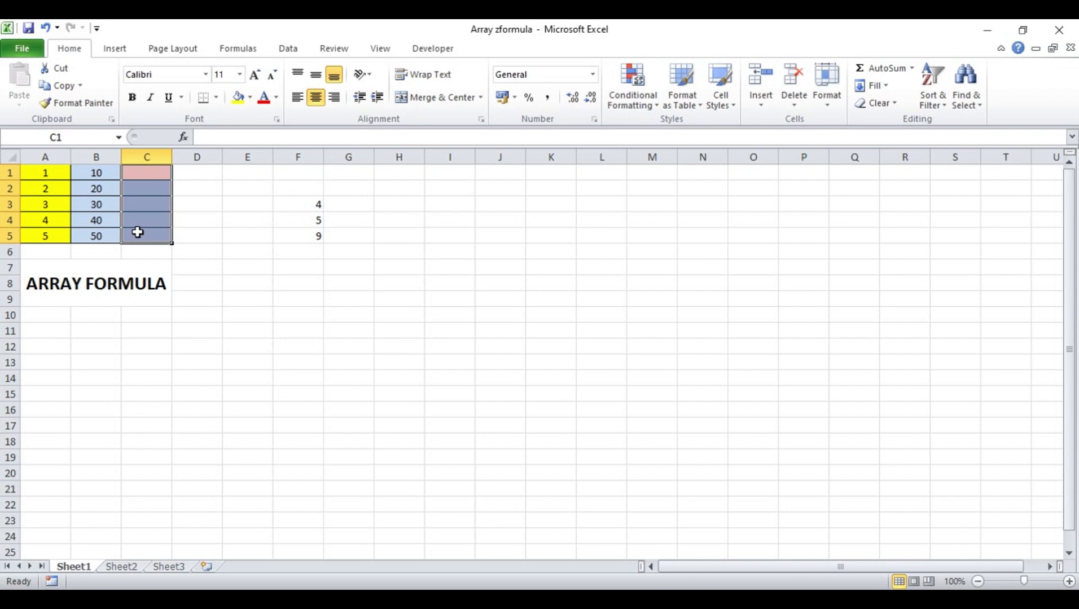
pyautogui.click(292, 208)
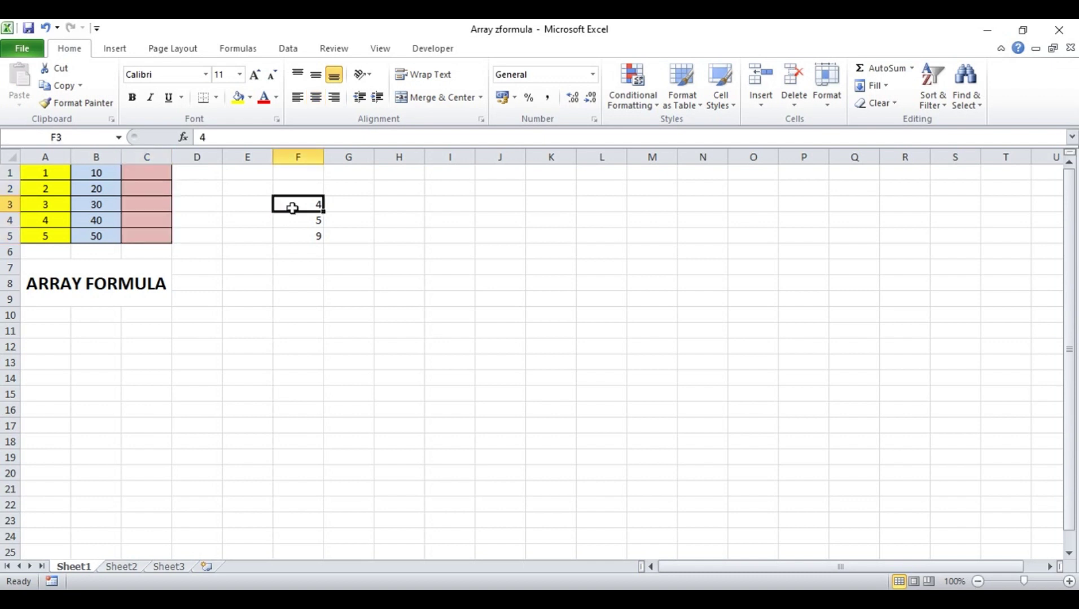
pyautogui.moveTo(292, 208); pyautogui.dragTo(295, 228)
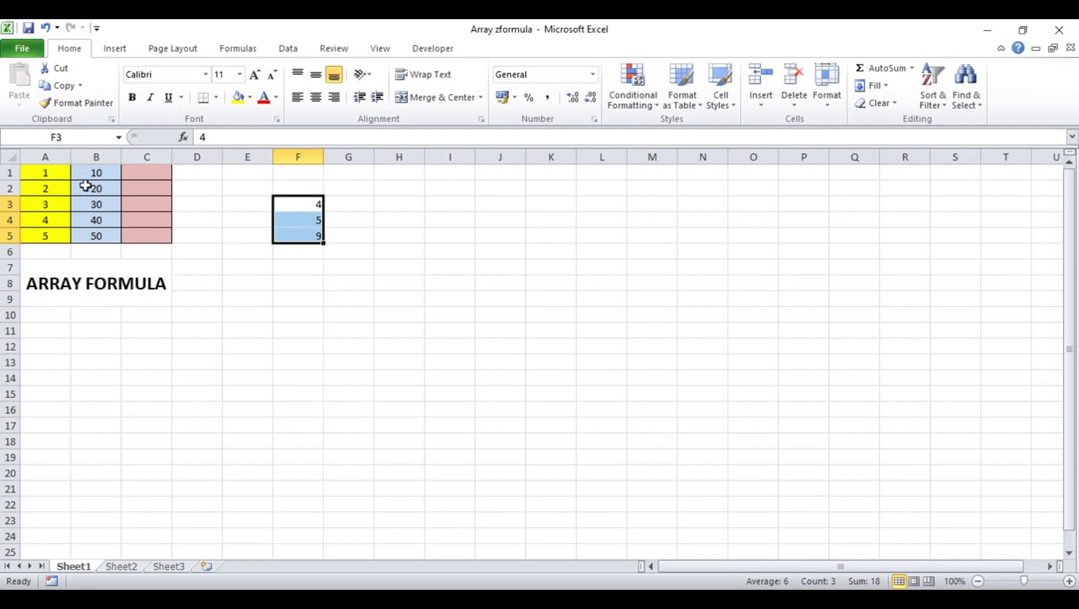
# Clear the values in B2:B5, and merge and center B1:B5 into a single cell
pyautogui.moveTo(88, 188); pyautogui.dragTo(93, 230)
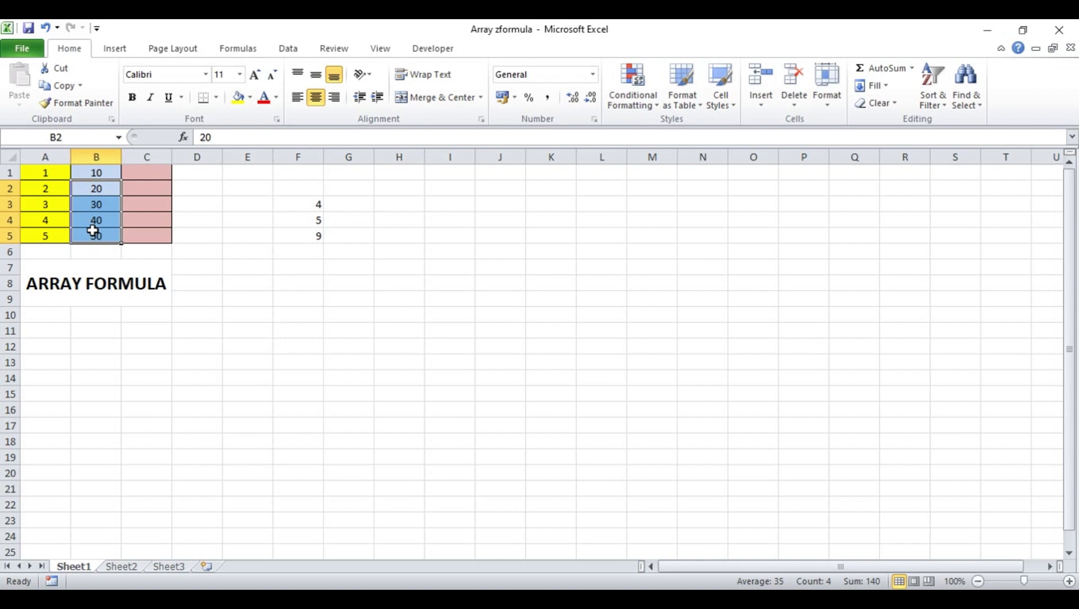
pyautogui.press('Delete')
pyautogui.click(275, 233)
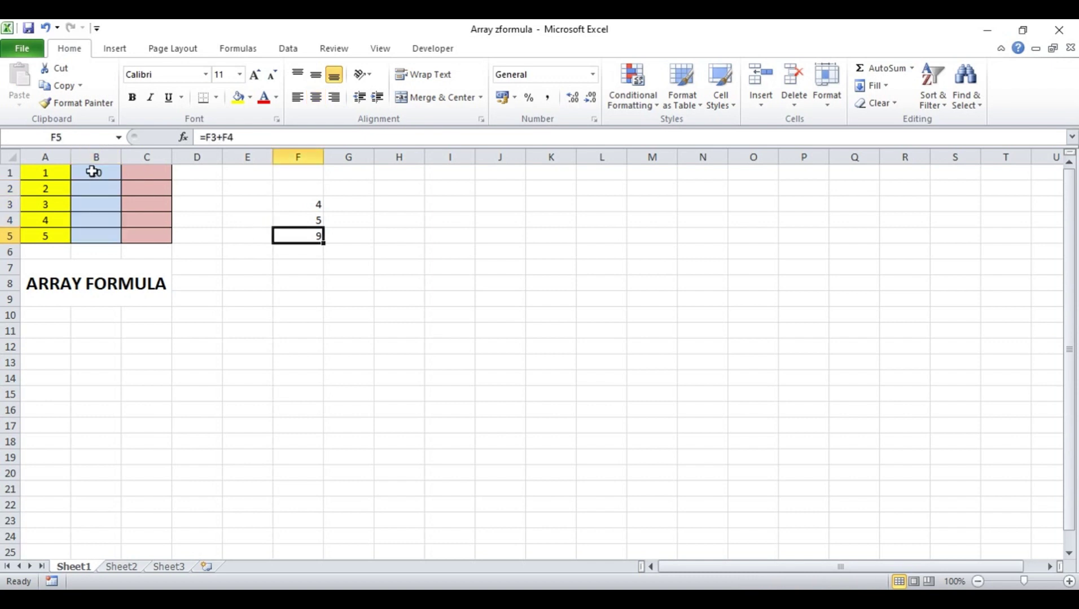
pyautogui.moveTo(92, 173); pyautogui.dragTo(104, 235)
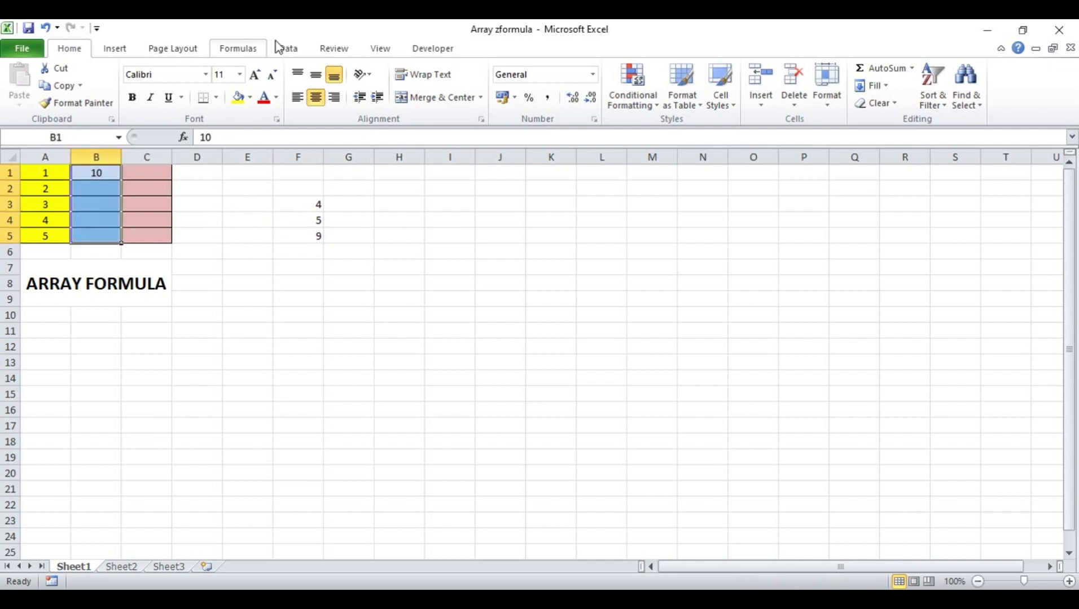
pyautogui.click(415, 97)
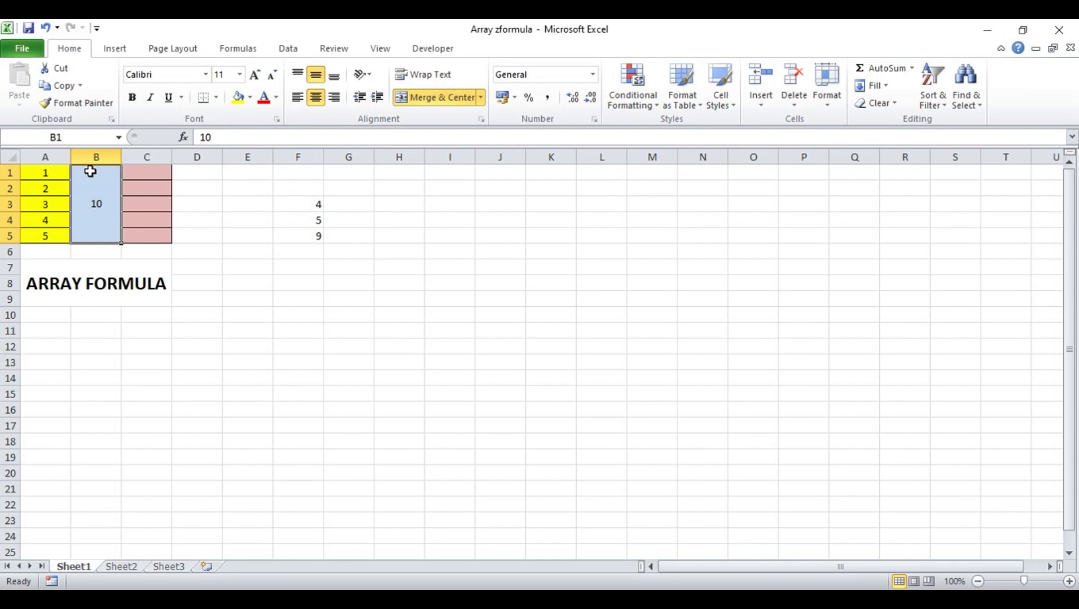
# Enter =A1:A5*B1 in C1 as an ordinary, non-array formula
pyautogui.moveTo(40, 169); pyautogui.dragTo(110, 231)
pyautogui.click(144, 172)
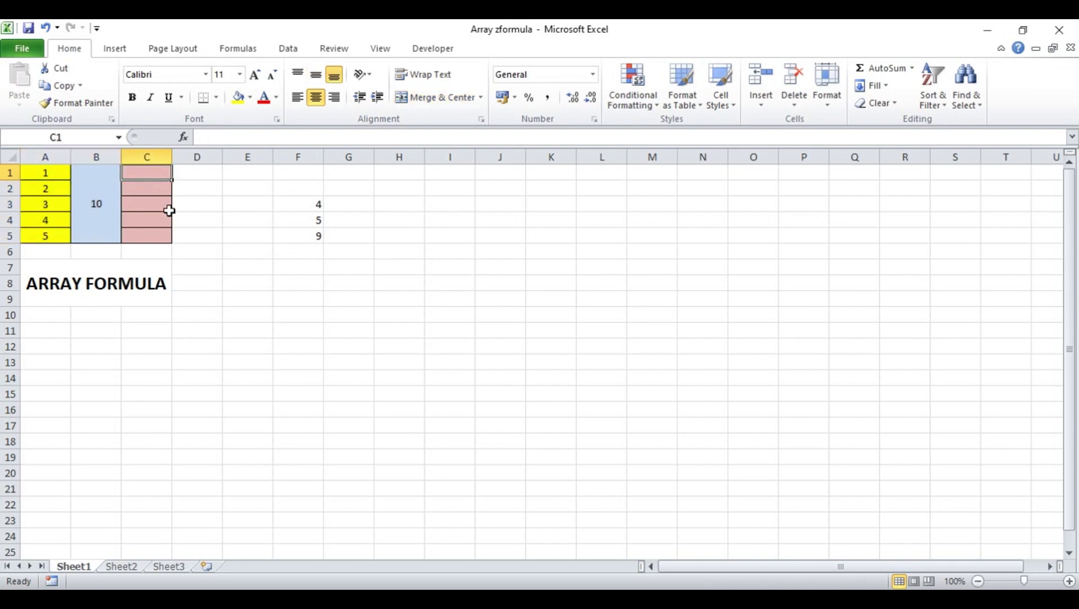
pyautogui.write('=')
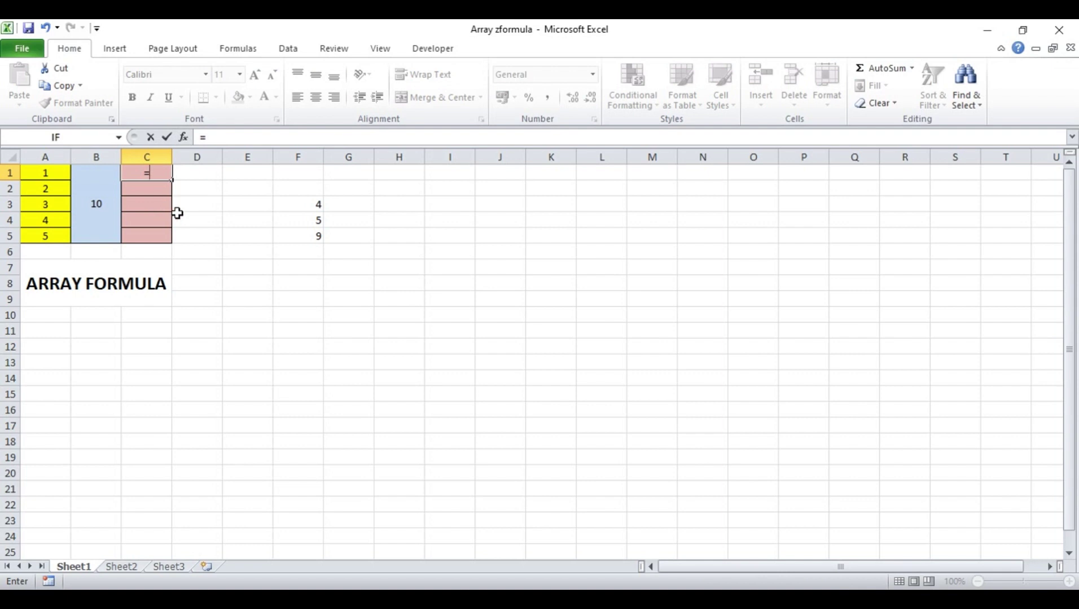
pyautogui.moveTo(46, 170); pyautogui.dragTo(53, 229)
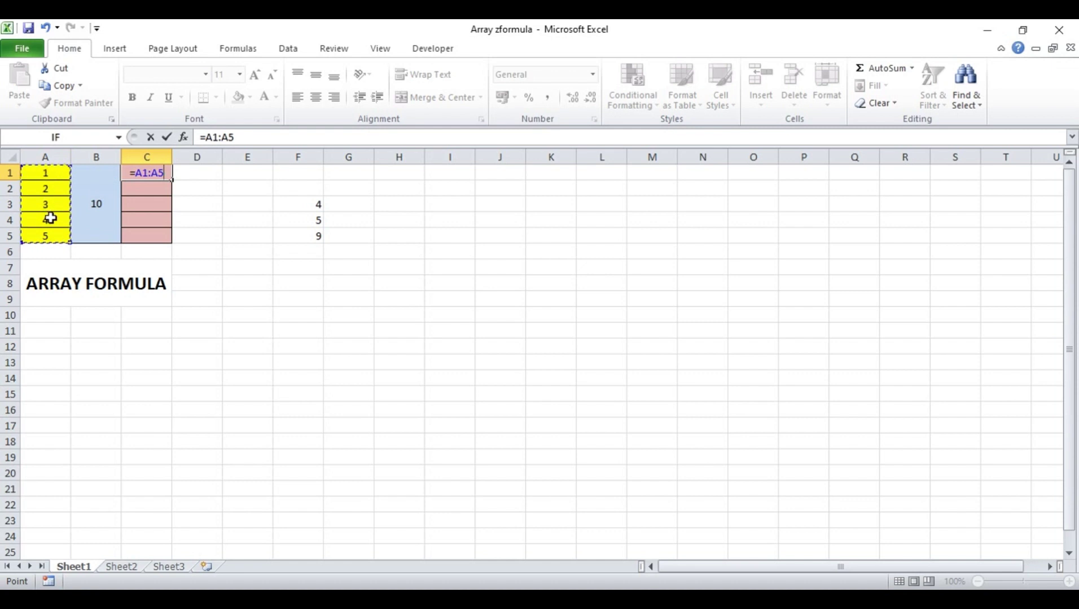
pyautogui.write('*')
pyautogui.click(109, 201)
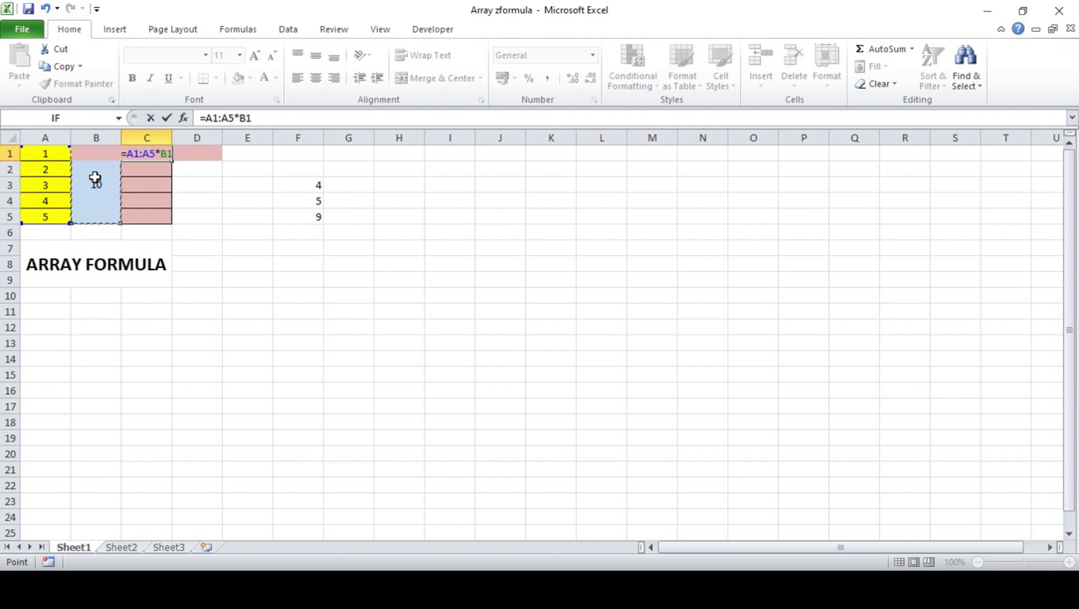
pyautogui.press('Return')
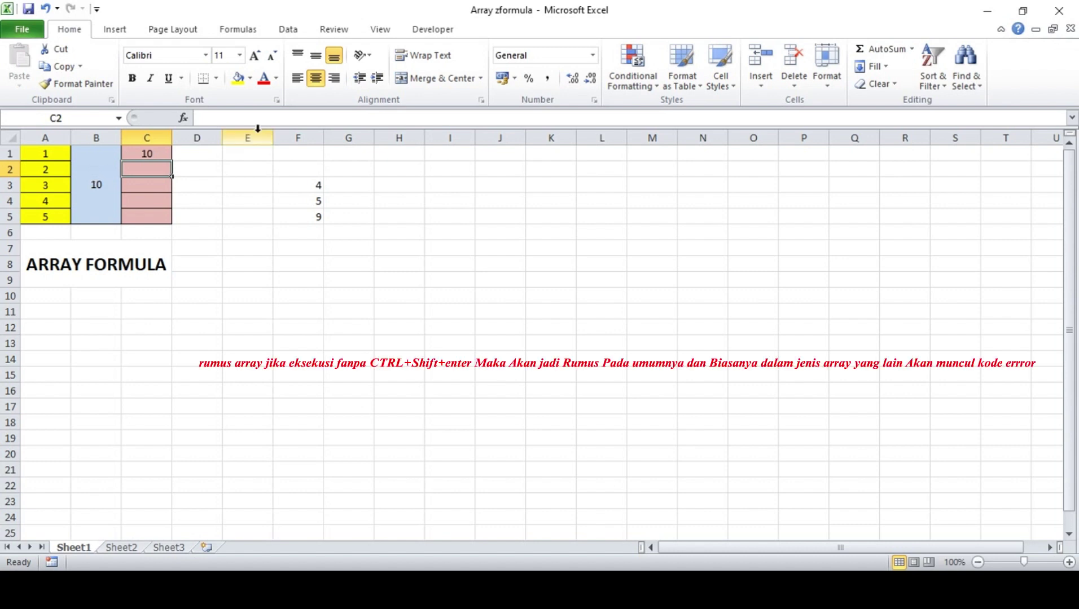
# Re-enter the C1 formula as an array formula and fill it down to C5
pyautogui.click(141, 154)
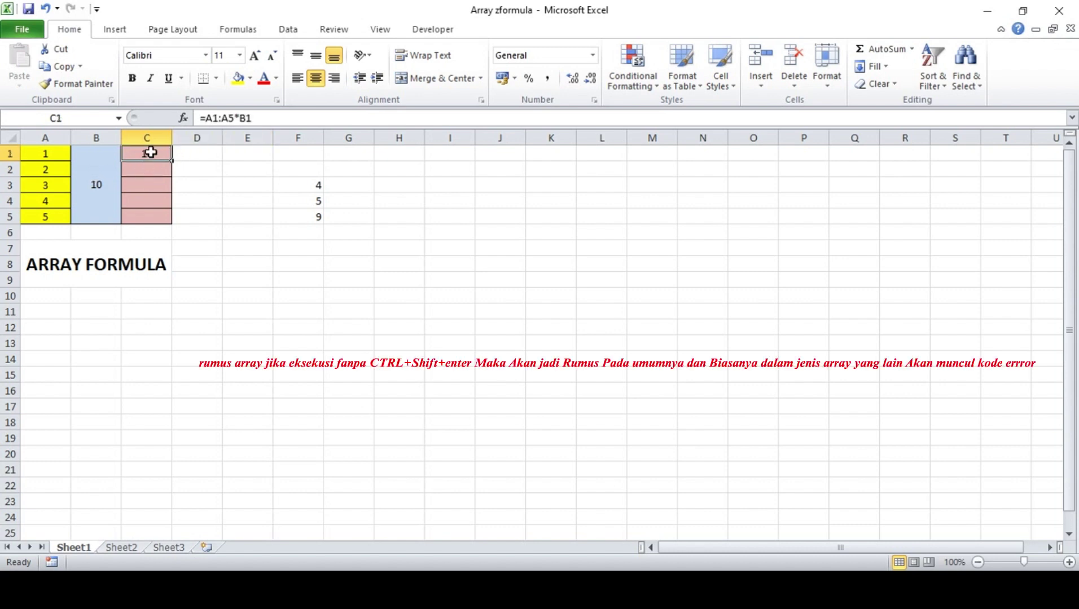
pyautogui.doubleClick(150, 152)
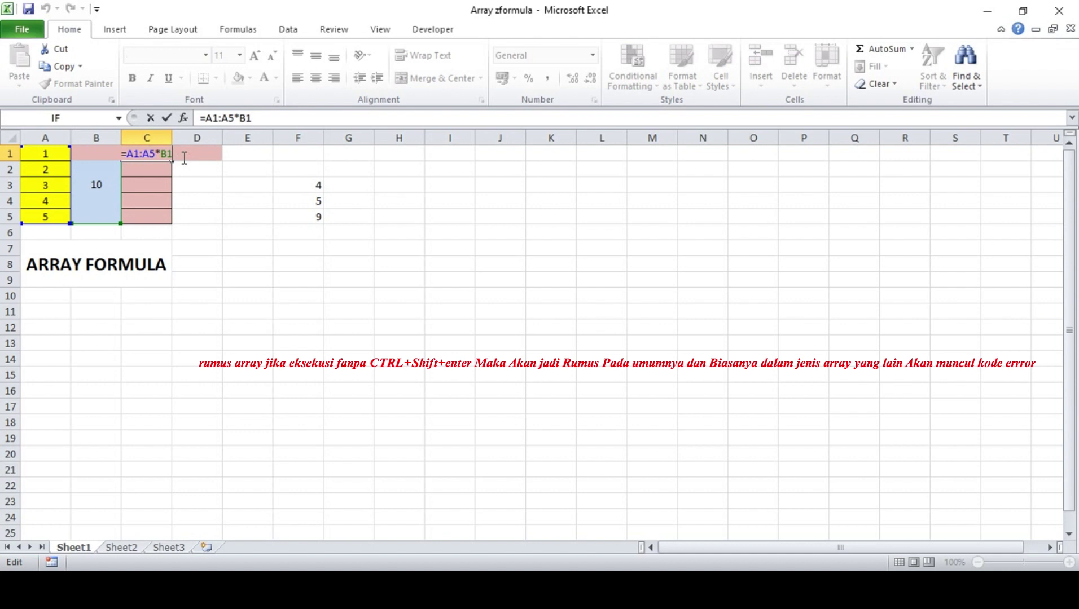
pyautogui.hotkey('ctrl', 'shift', 'Return')
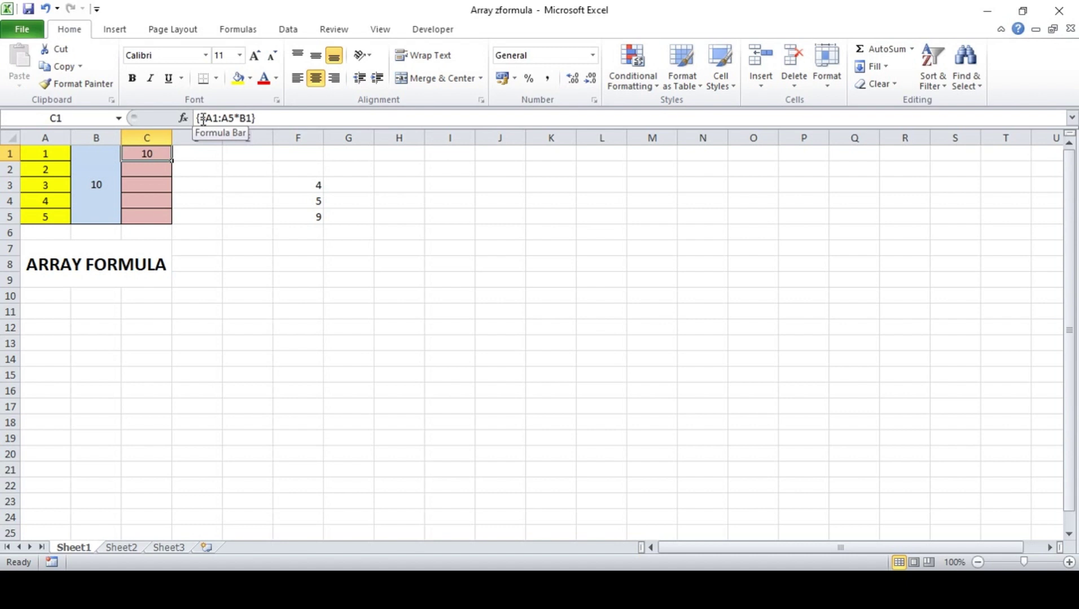
pyautogui.click(202, 118)
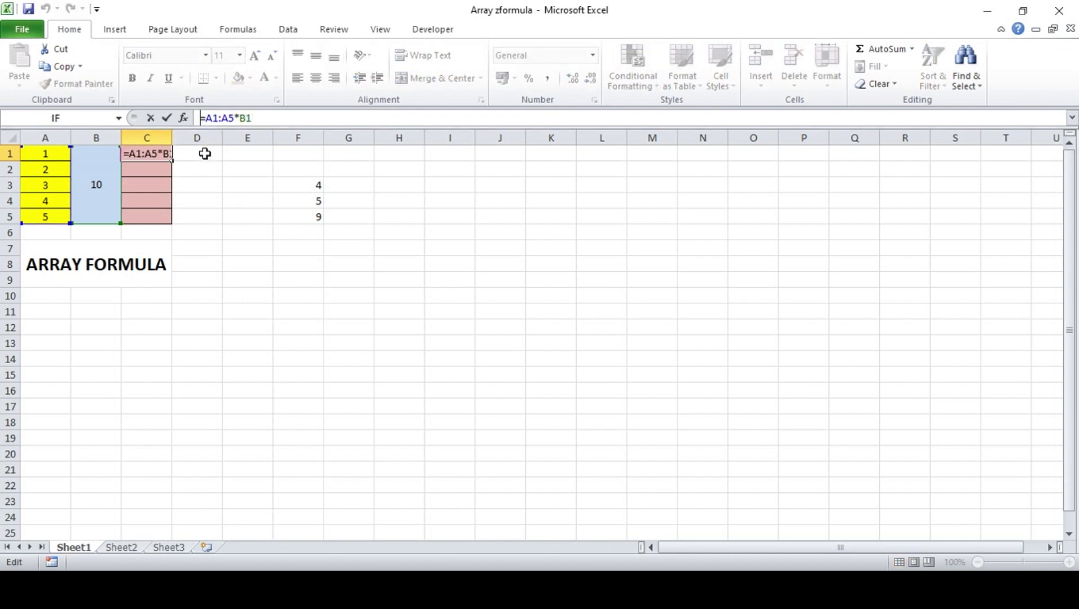
pyautogui.hotkey('ctrl', 'shift', 'Return')
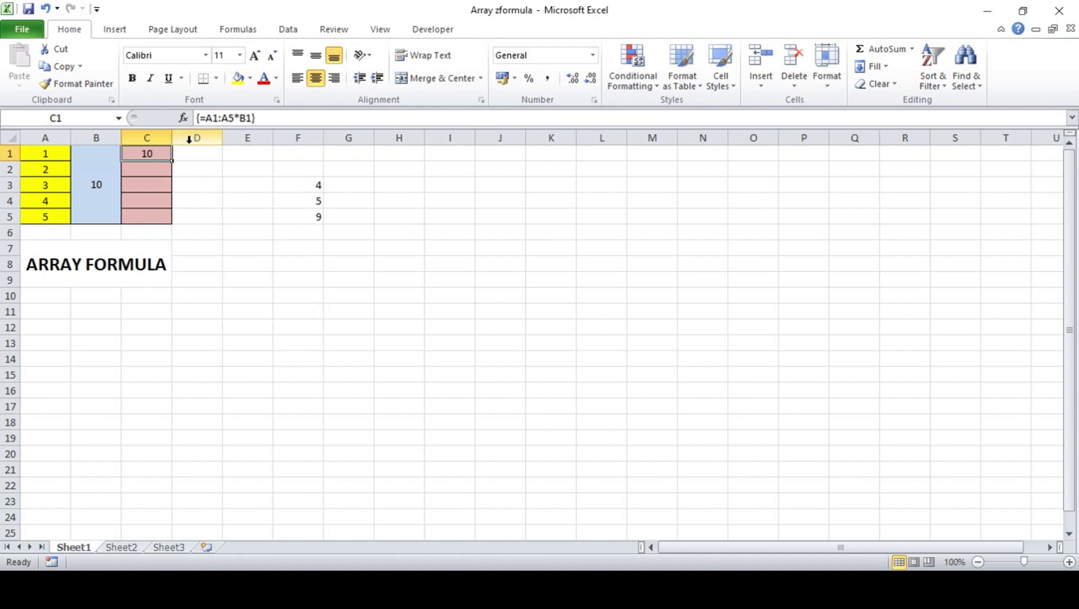
pyautogui.moveTo(171, 161); pyautogui.dragTo(169, 218)
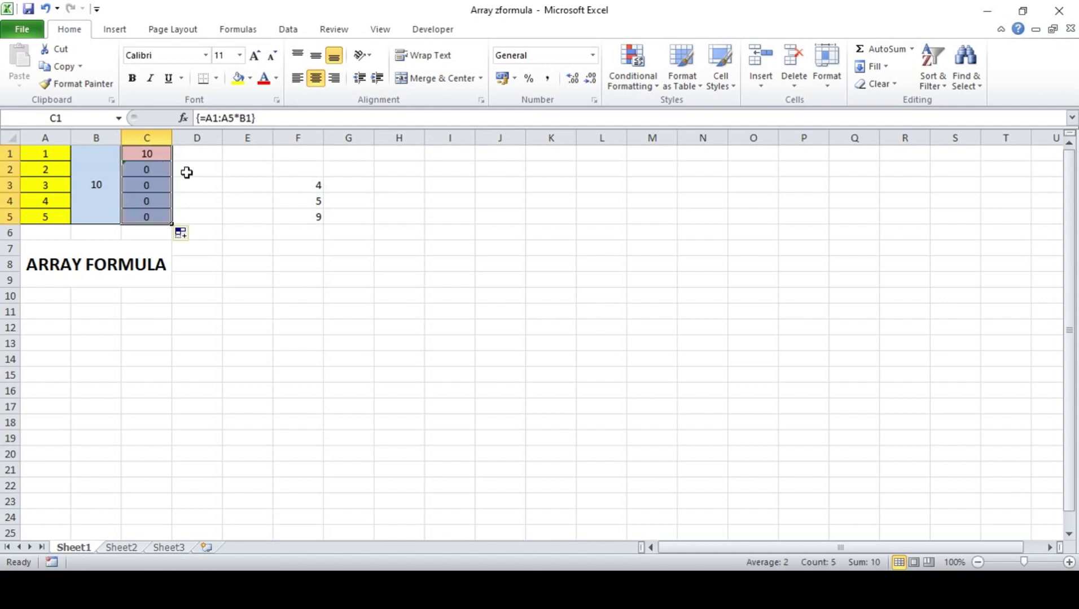
pyautogui.click(251, 120)
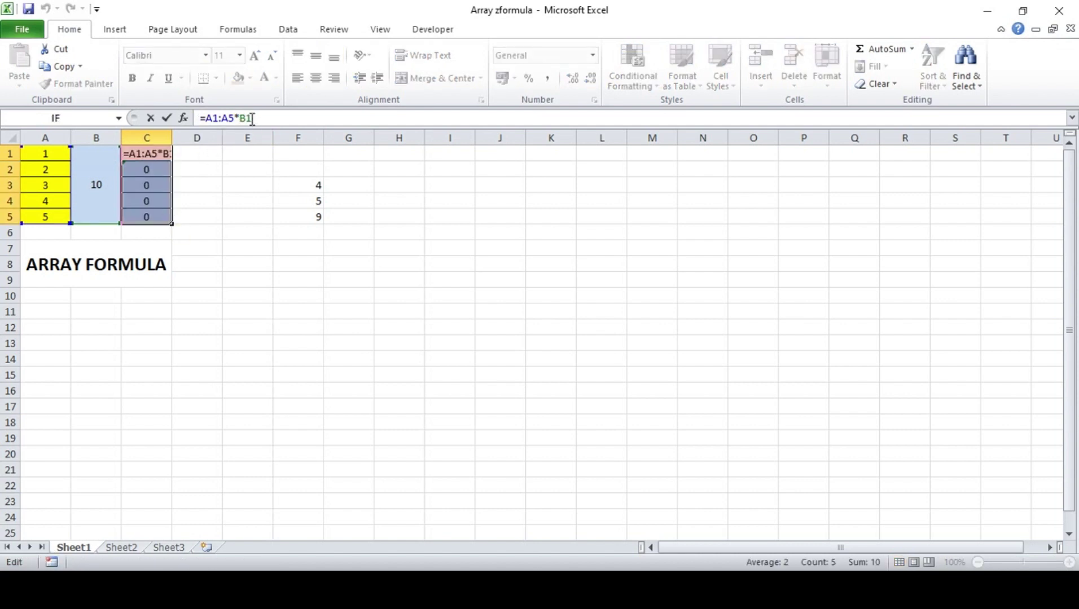
pyautogui.press('Return')
pyautogui.hotkey('alt', 'F4')
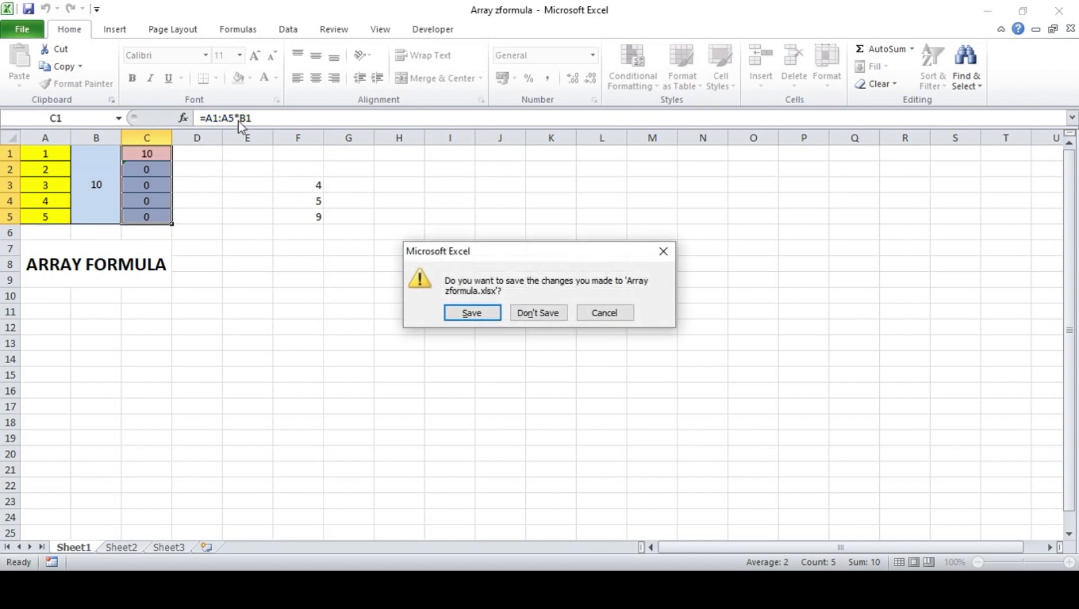
pyautogui.click(603, 317)
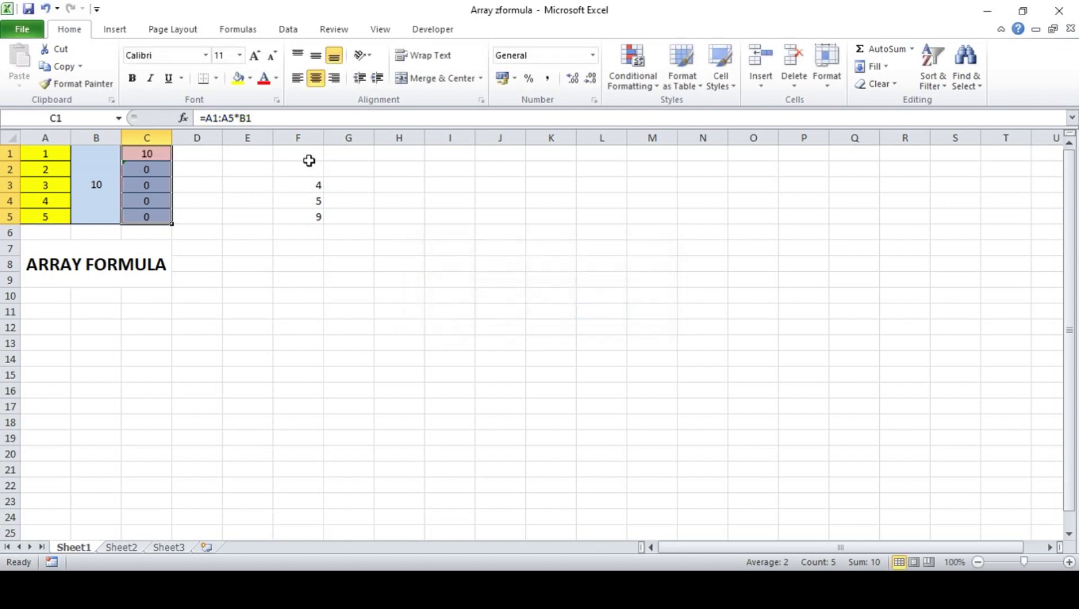
# Make the B1 reference absolute and enter =A1:A5*$B$1 as an array formula across C1:C5
pyautogui.click(239, 118)
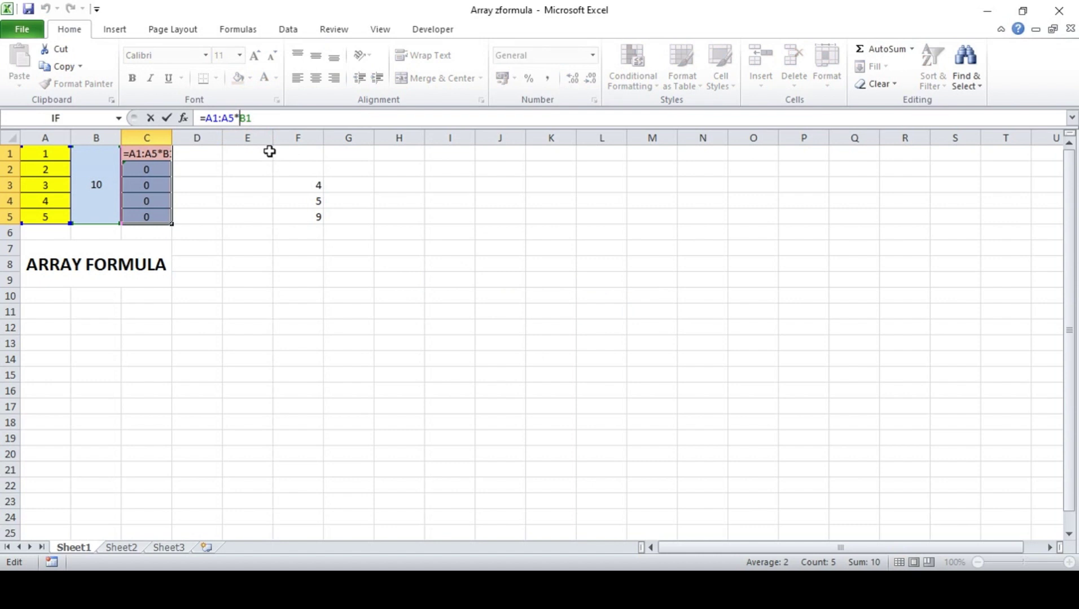
pyautogui.write('$')
pyautogui.press('Right')
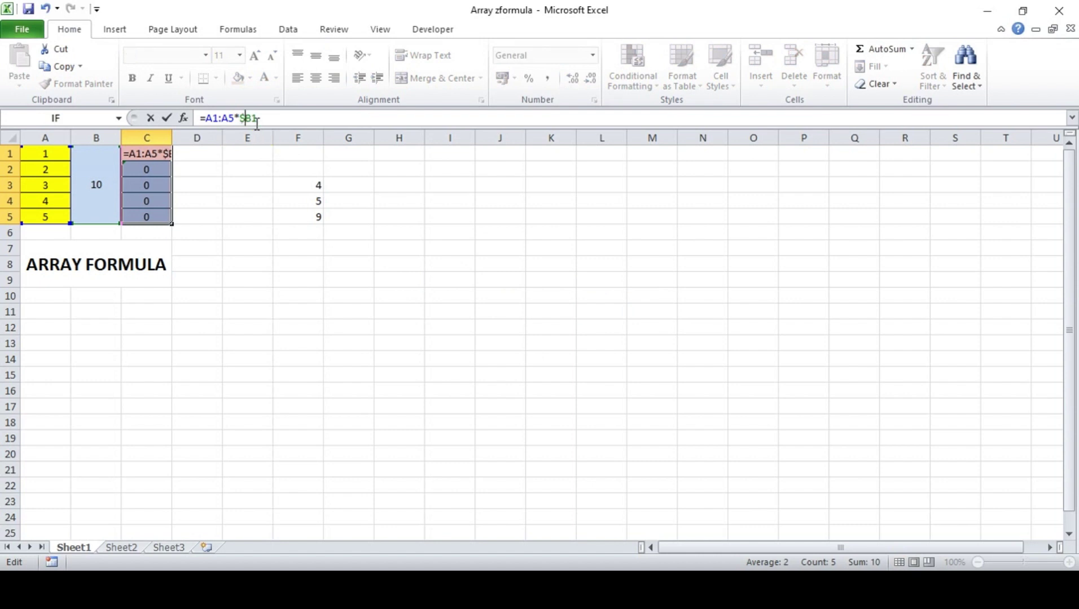
pyautogui.write('$')
pyautogui.hotkey('ctrl', 'shift', 'Return')
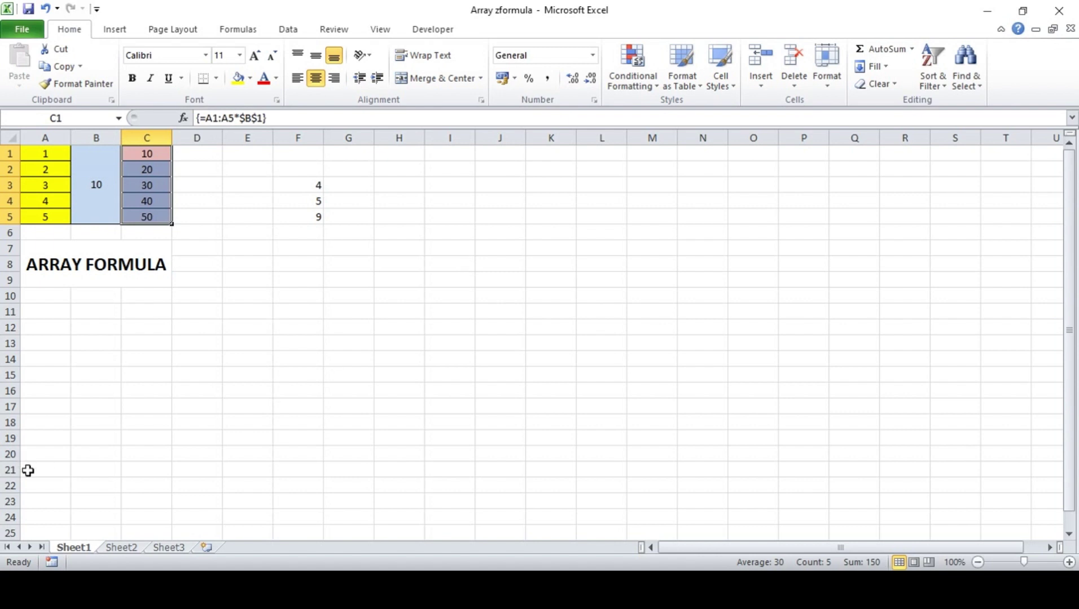
# Clear the result ranges of the vertical and horizontal array examples on Sheet2, C3:C7 and A14:G14
pyautogui.click(124, 547)
pyautogui.scroll(2, 193, 209)
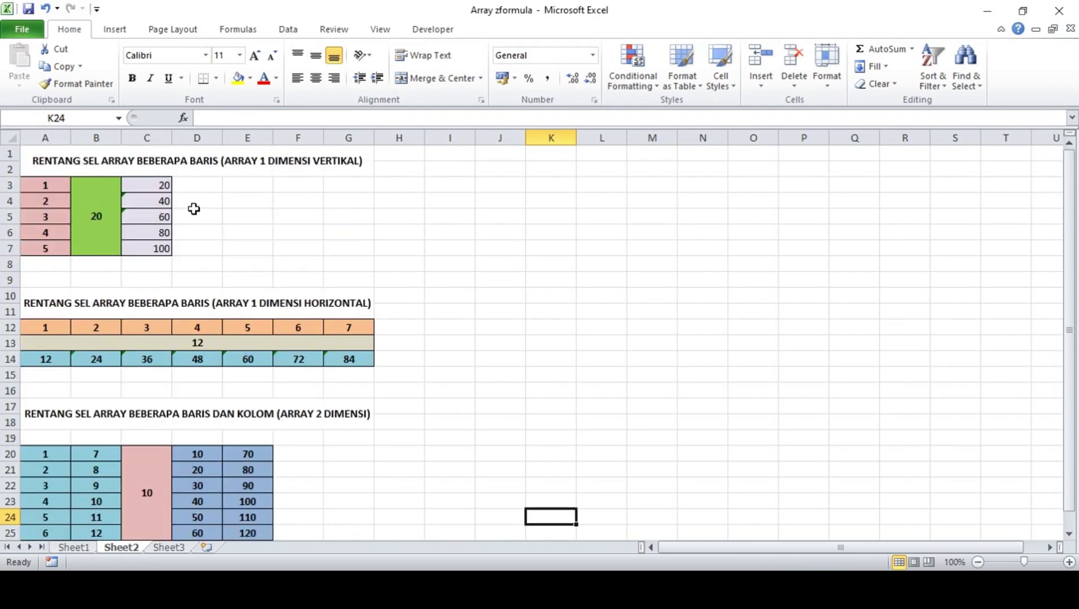
pyautogui.moveTo(156, 188); pyautogui.dragTo(154, 248)
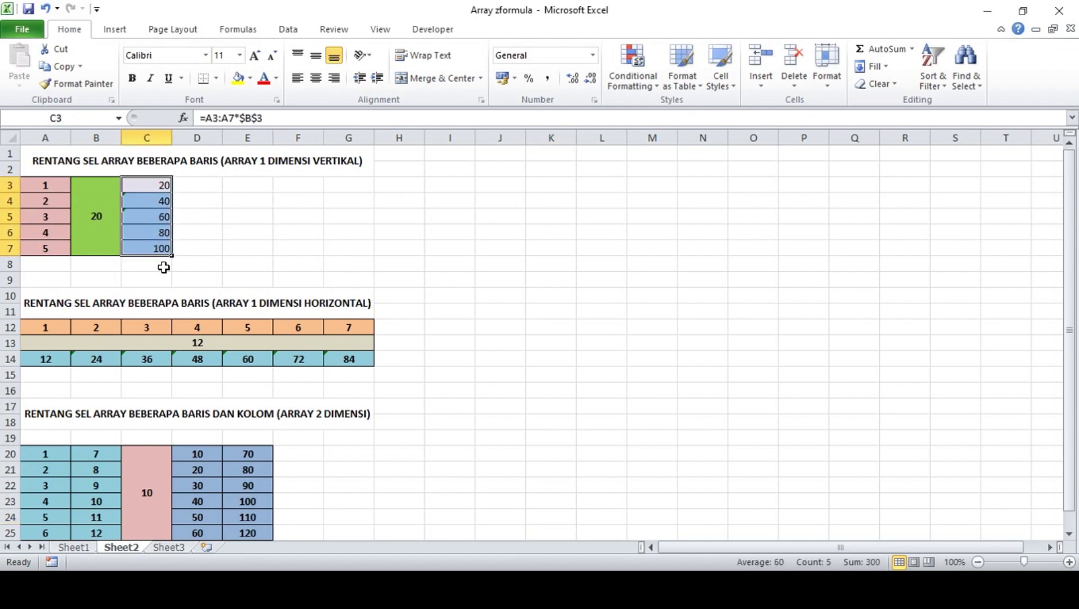
pyautogui.press('Delete')
pyautogui.moveTo(39, 359); pyautogui.dragTo(347, 356)
pyautogui.press('Delete')
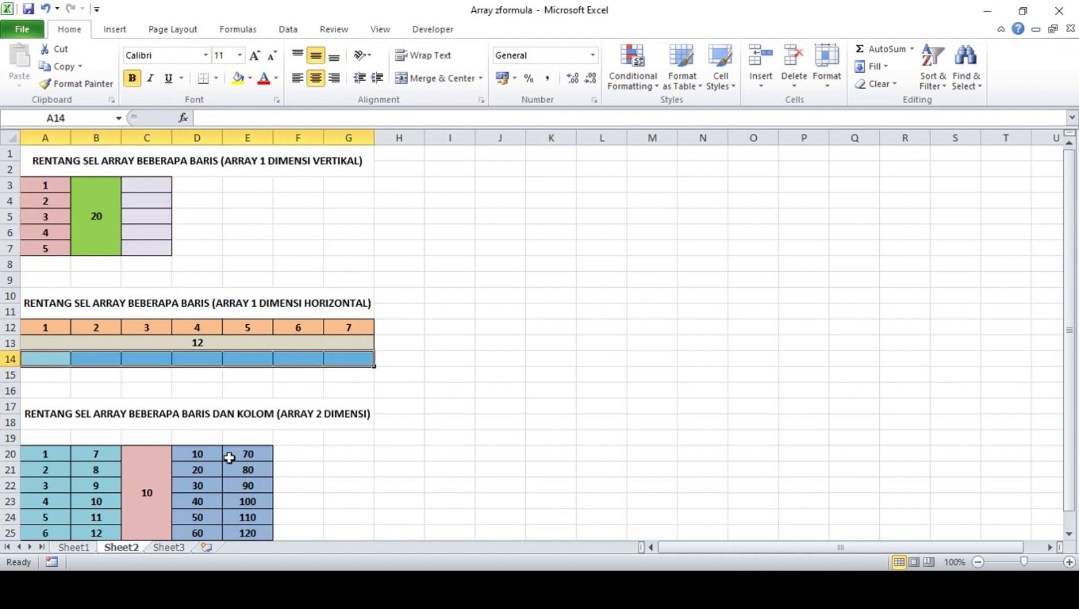
# Clear the results of the two-dimensional array example in D20:E25
pyautogui.scroll(-3, 232, 456)
pyautogui.moveTo(197, 309); pyautogui.dragTo(265, 389)
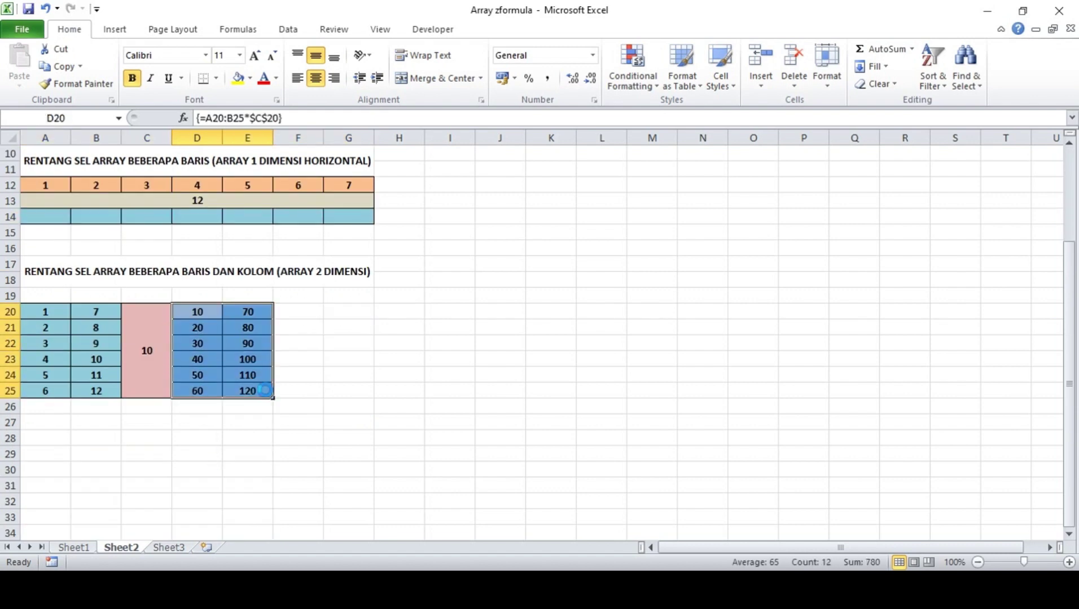
pyautogui.press('Delete')
pyautogui.scroll(3, 267, 391)
# Enter =A3:A7*$B$3 as an array formula in C3 of Sheet2's vertical array example
pyautogui.click(165, 183)
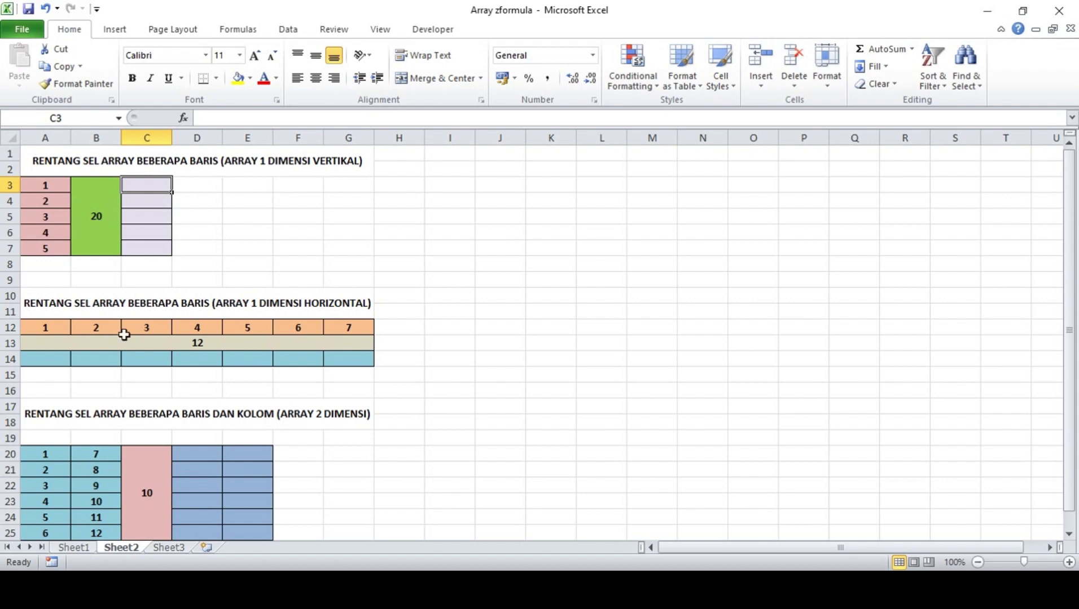
pyautogui.click(88, 549)
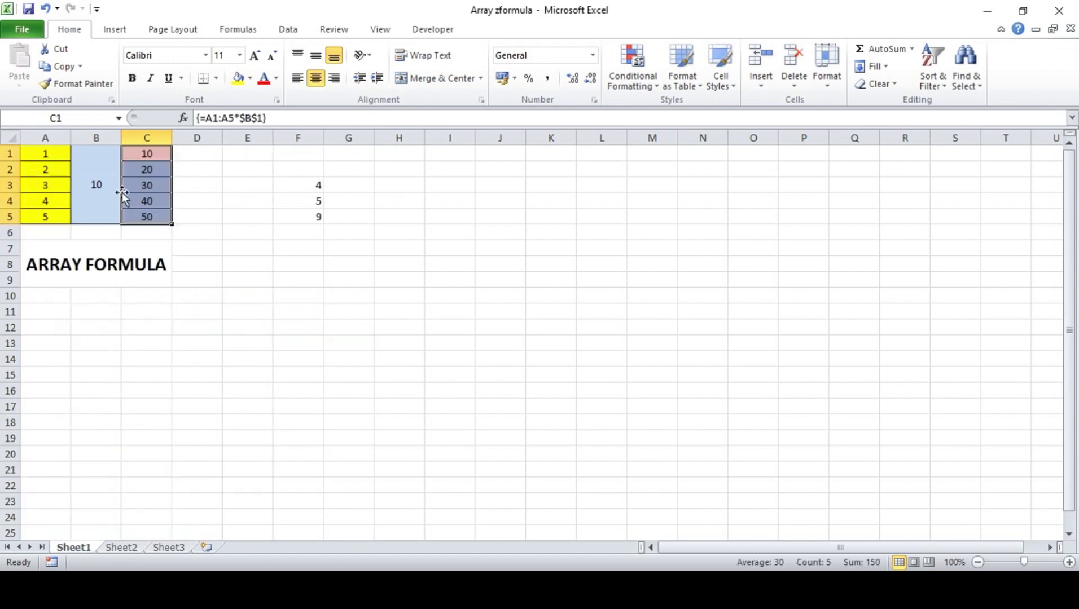
pyautogui.click(121, 547)
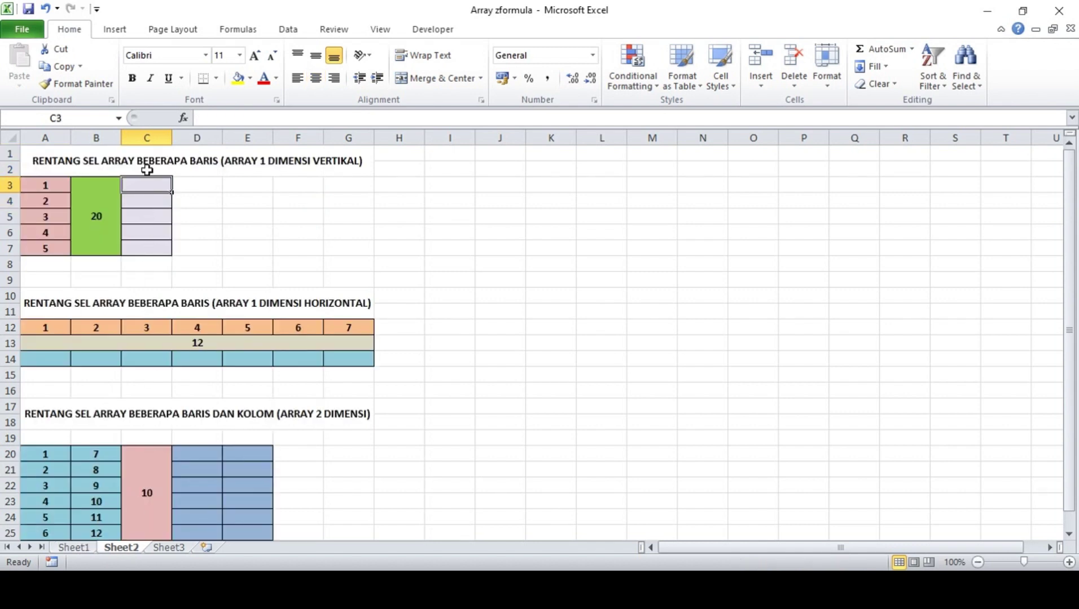
pyautogui.write('=')
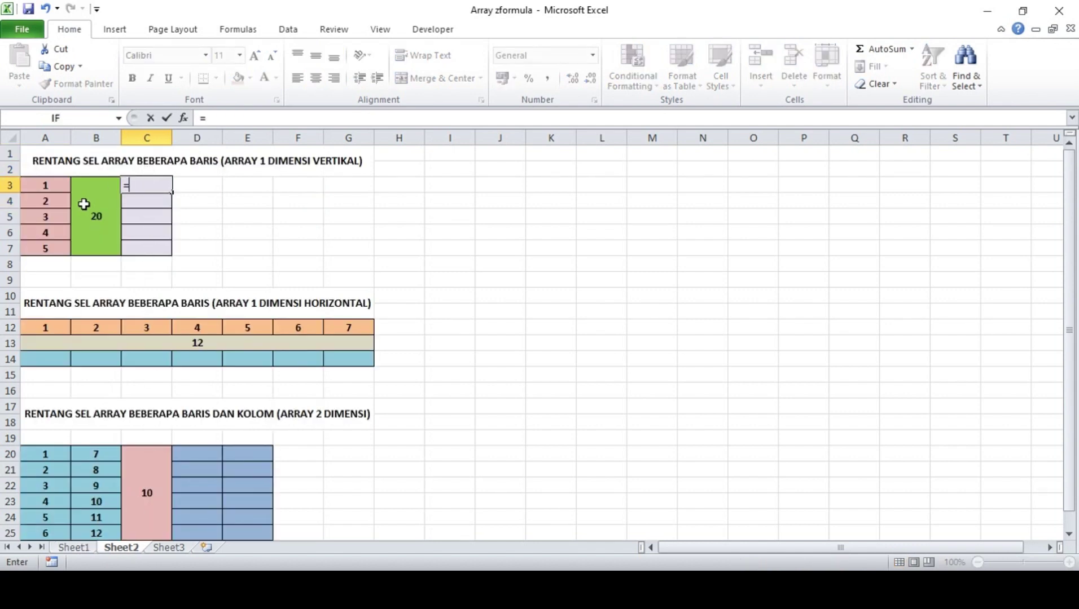
pyautogui.moveTo(33, 184); pyautogui.dragTo(45, 248)
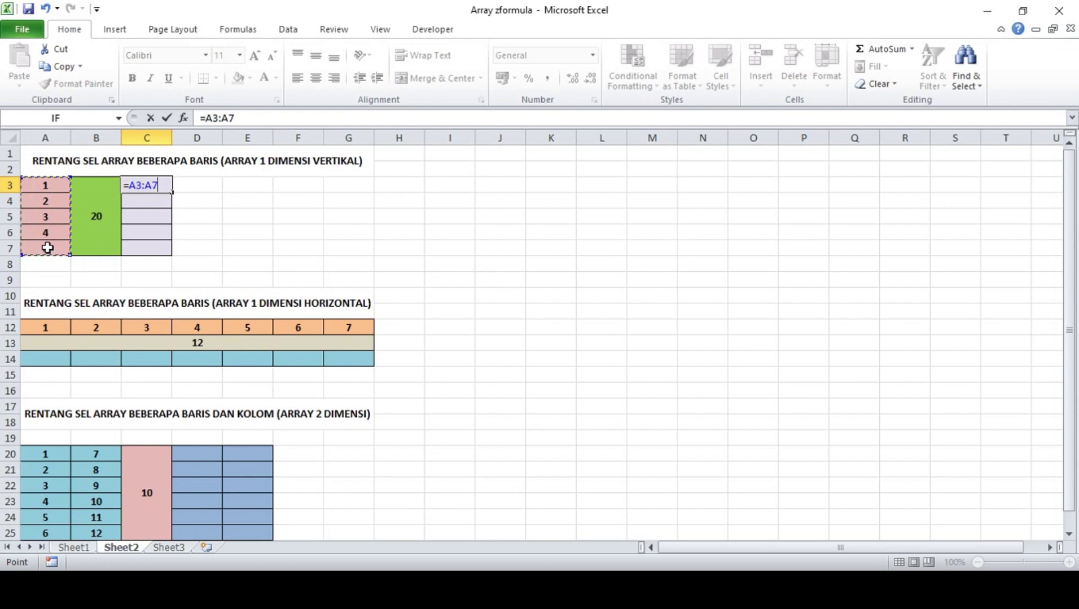
pyautogui.write('*')
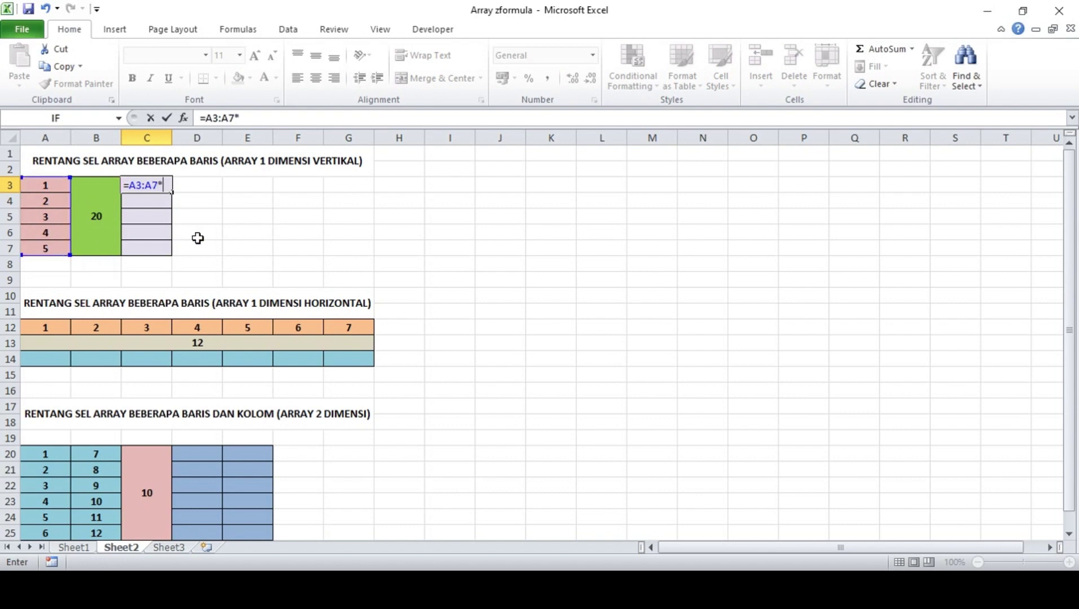
pyautogui.click(93, 220)
pyautogui.click(163, 186)
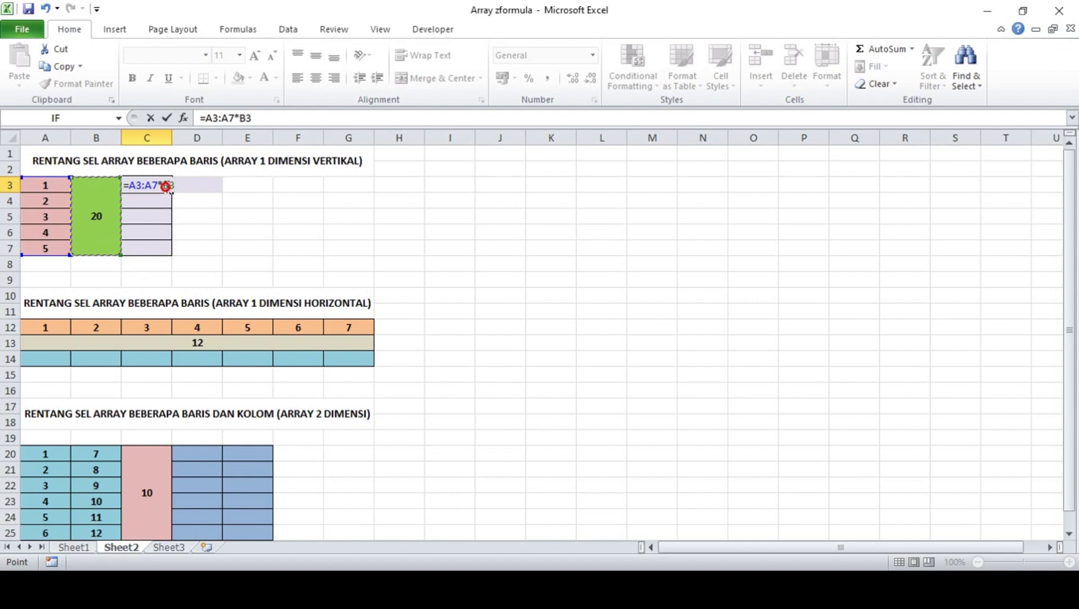
pyautogui.write('$')
pyautogui.press('Right')
pyautogui.write('$')
pyautogui.hotkey('ctrl', 'shift', 'Return')
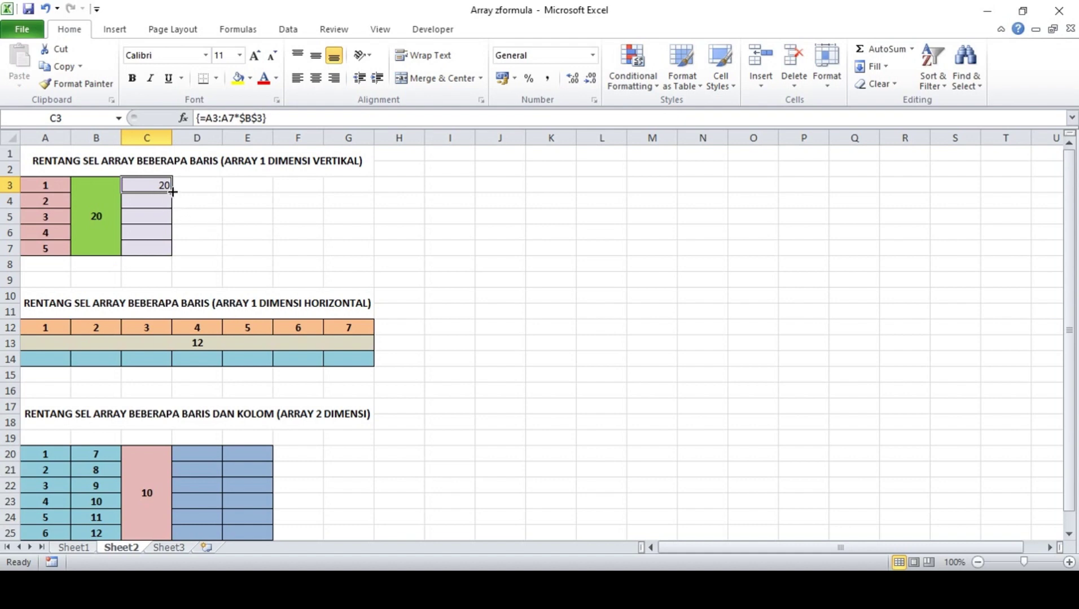
# Fill the C3 array formula down to C7 and center the results horizontally
pyautogui.moveTo(171, 192); pyautogui.dragTo(179, 249)
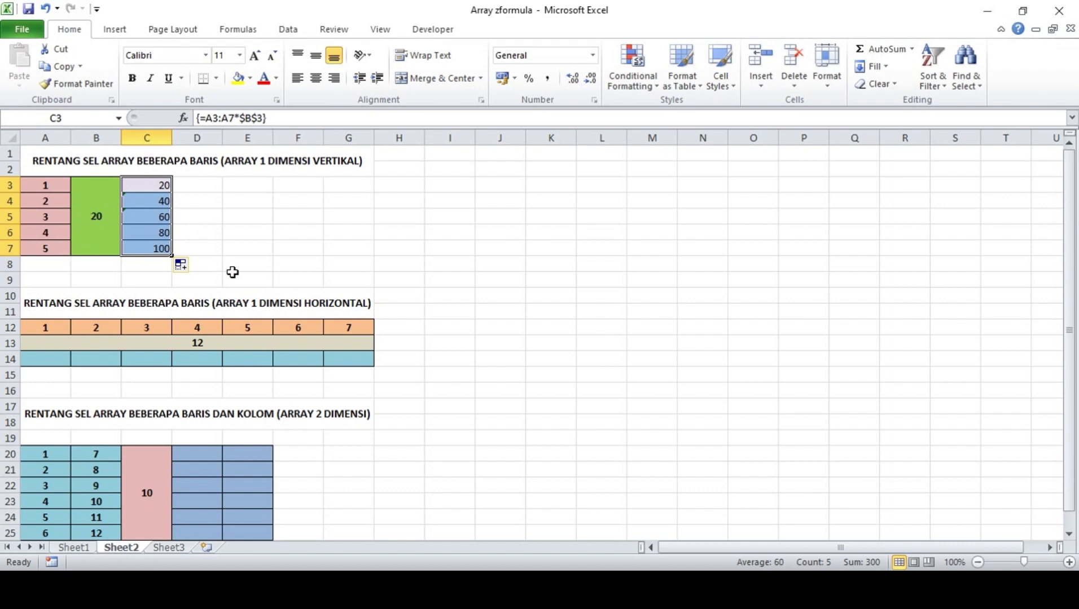
pyautogui.click(315, 78)
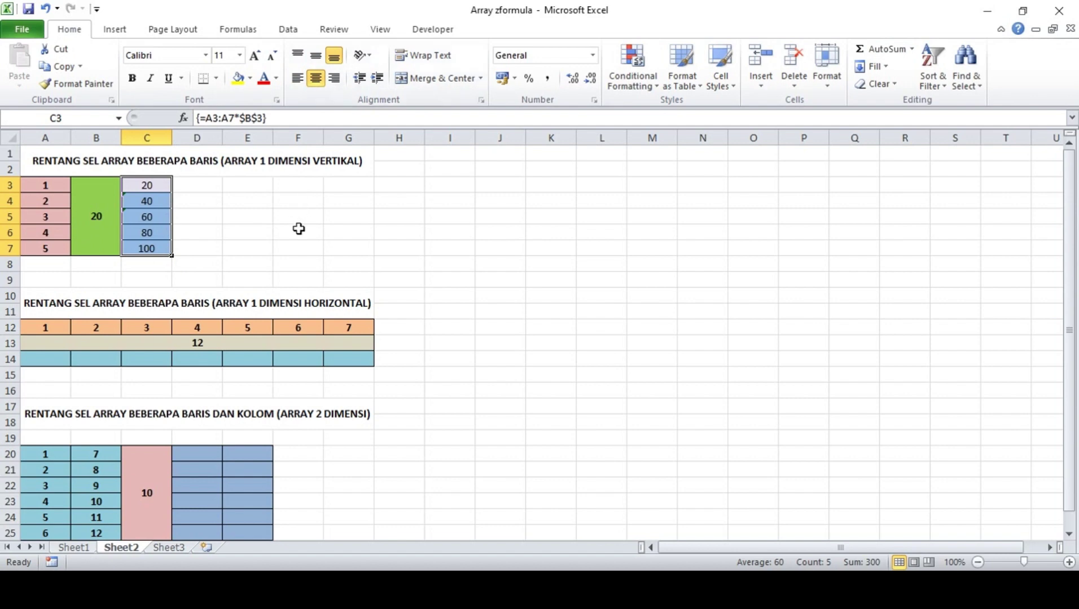
# Enter =A12:G12*$A$13 as an array formula in A14 and fill it across to G14
pyautogui.click(54, 359)
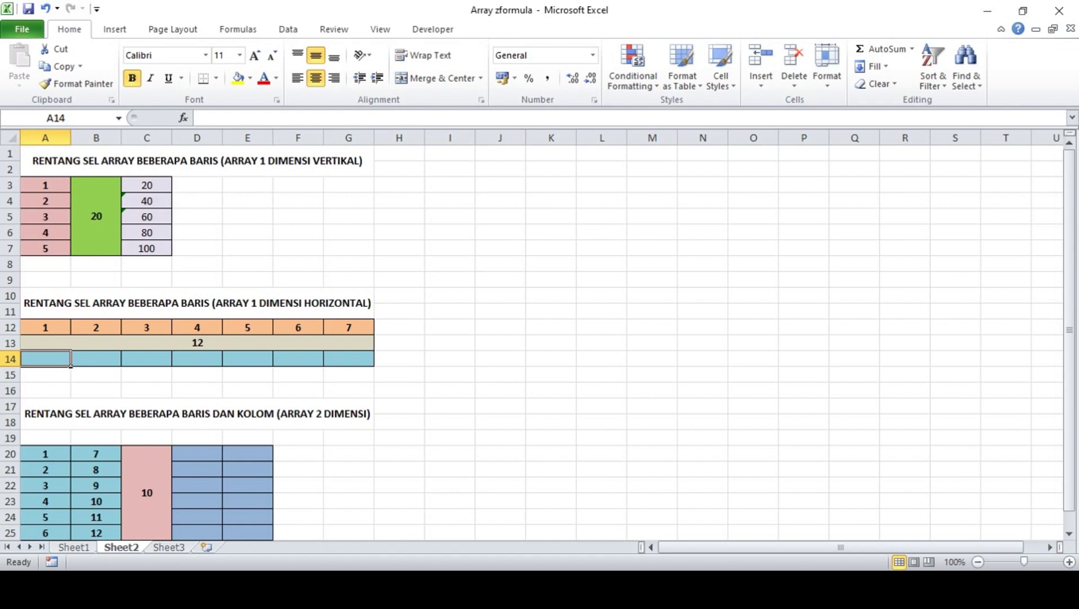
pyautogui.write('=')
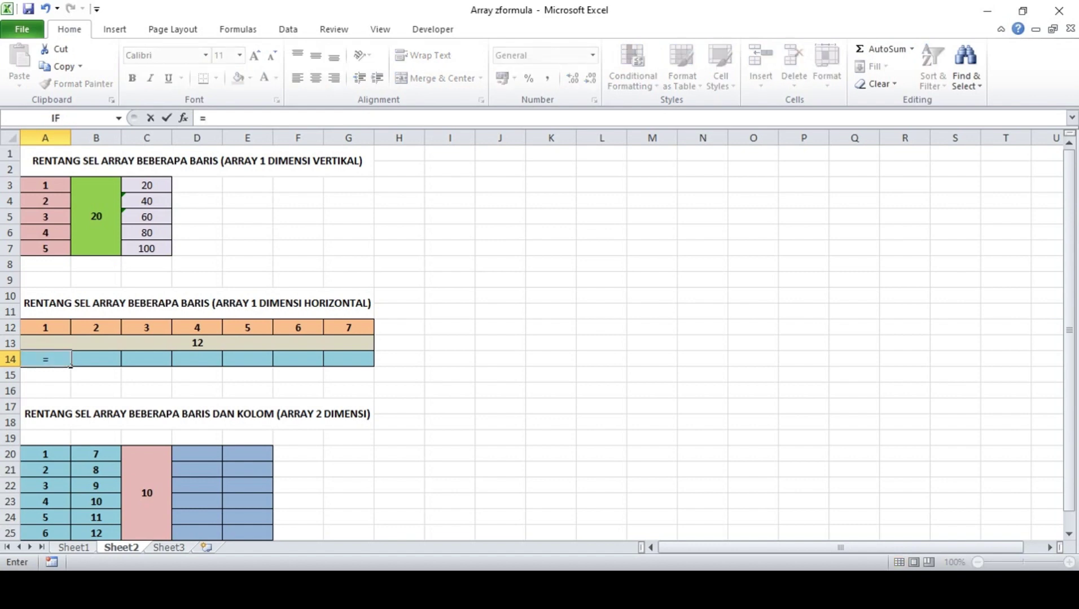
pyautogui.moveTo(46, 335); pyautogui.dragTo(339, 328)
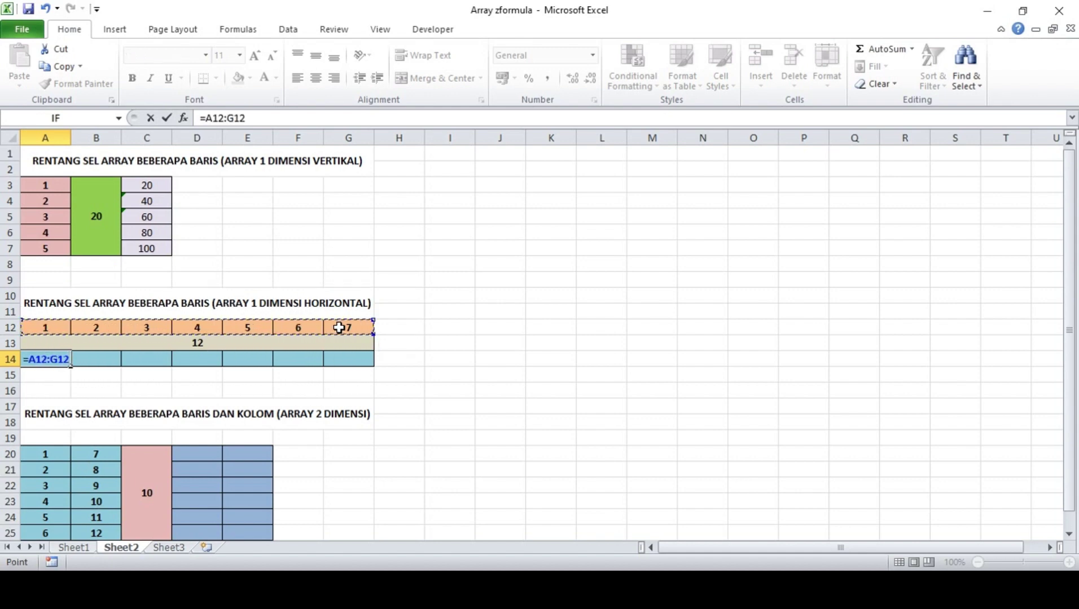
pyautogui.write('*')
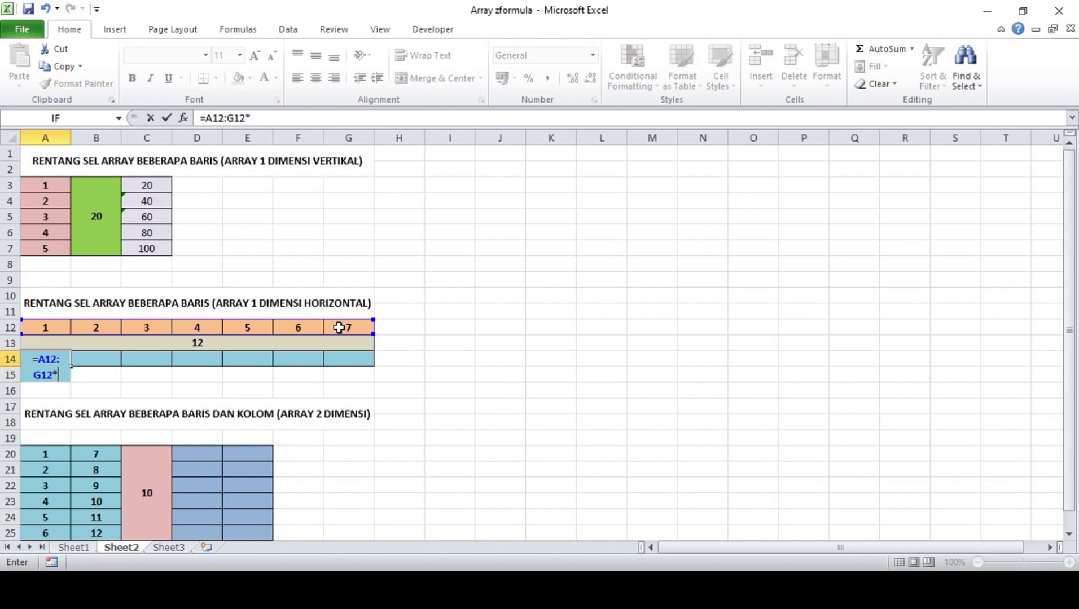
pyautogui.click(261, 344)
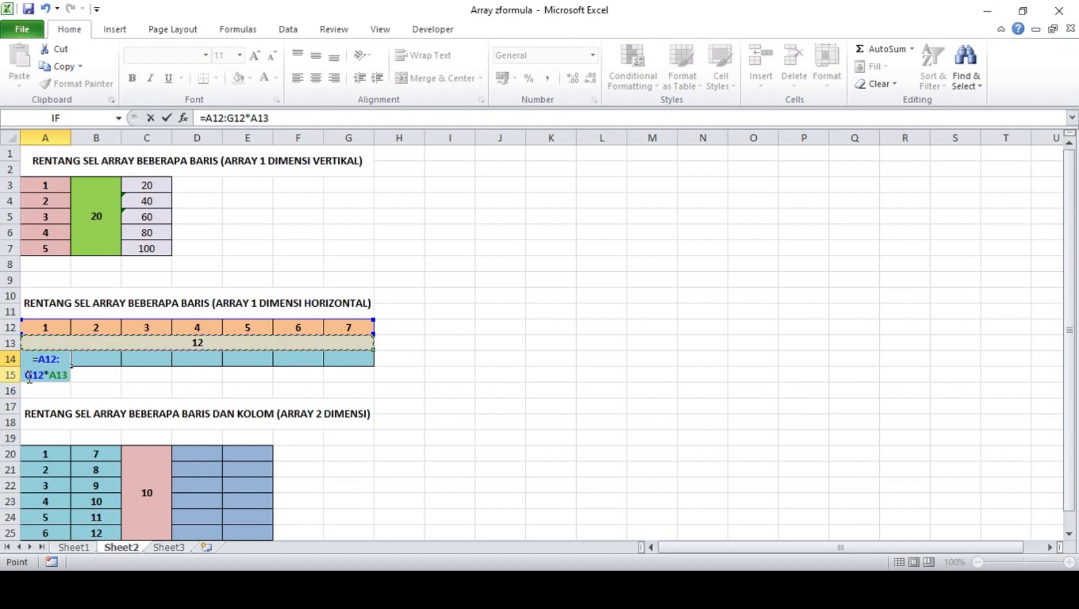
pyautogui.click(49, 375)
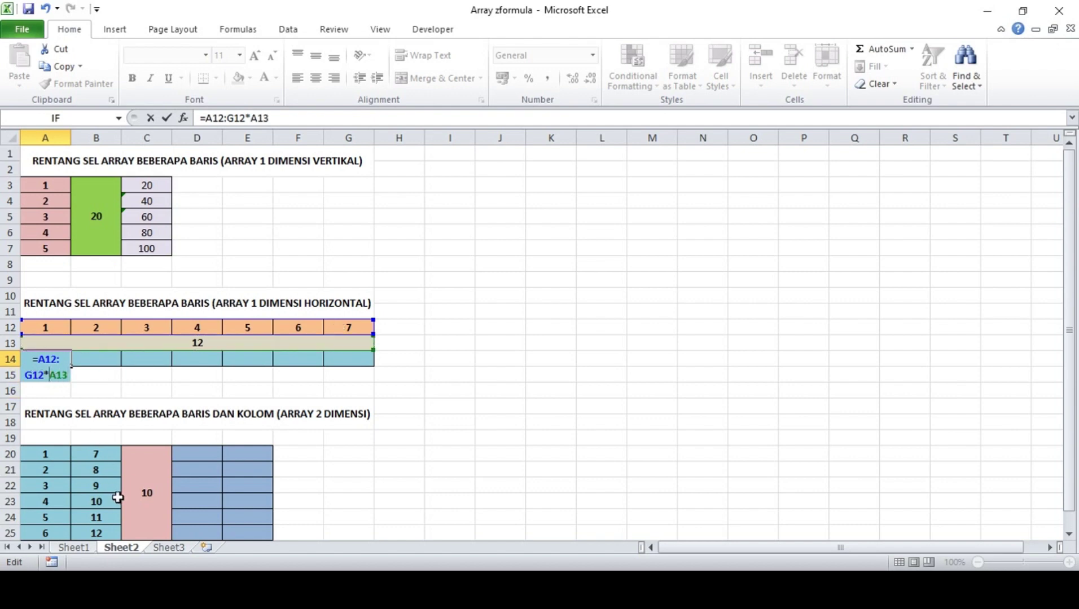
pyautogui.write('$')
pyautogui.press('Right')
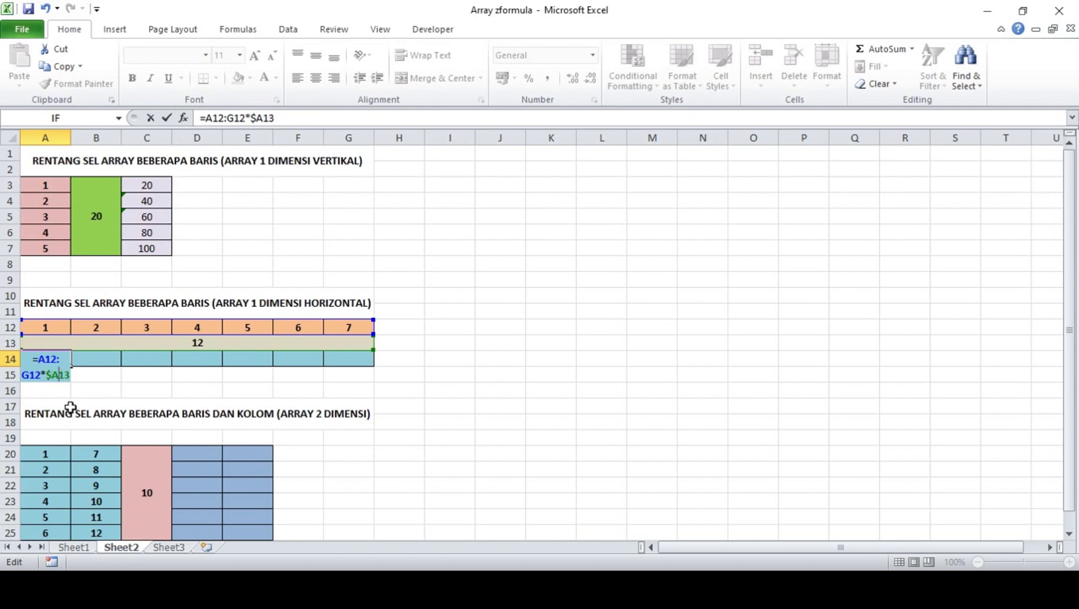
pyautogui.write('$')
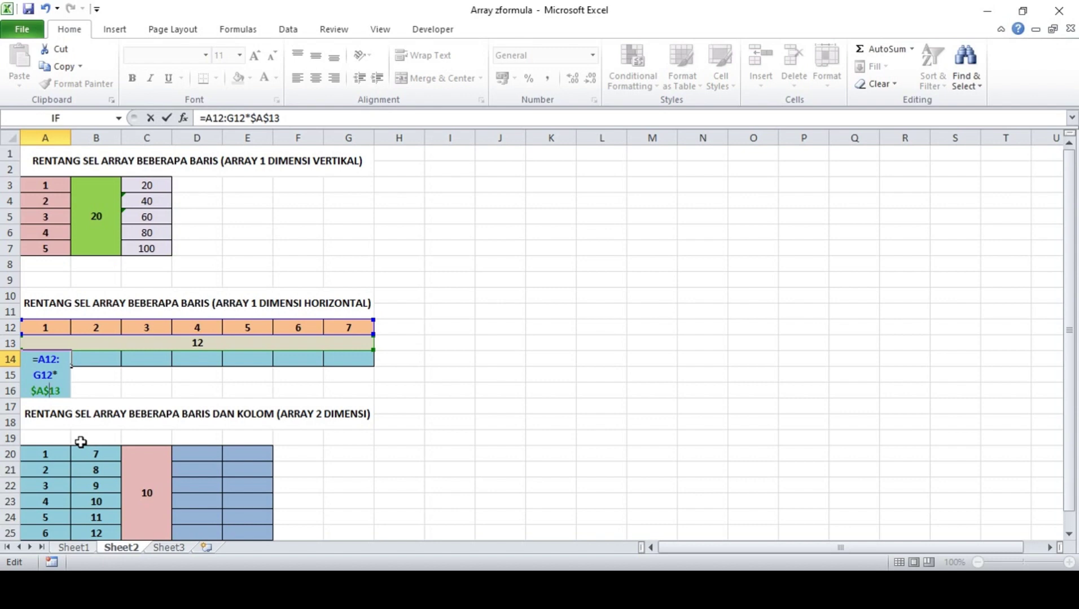
pyautogui.hotkey('ctrl', 'shift', 'Return')
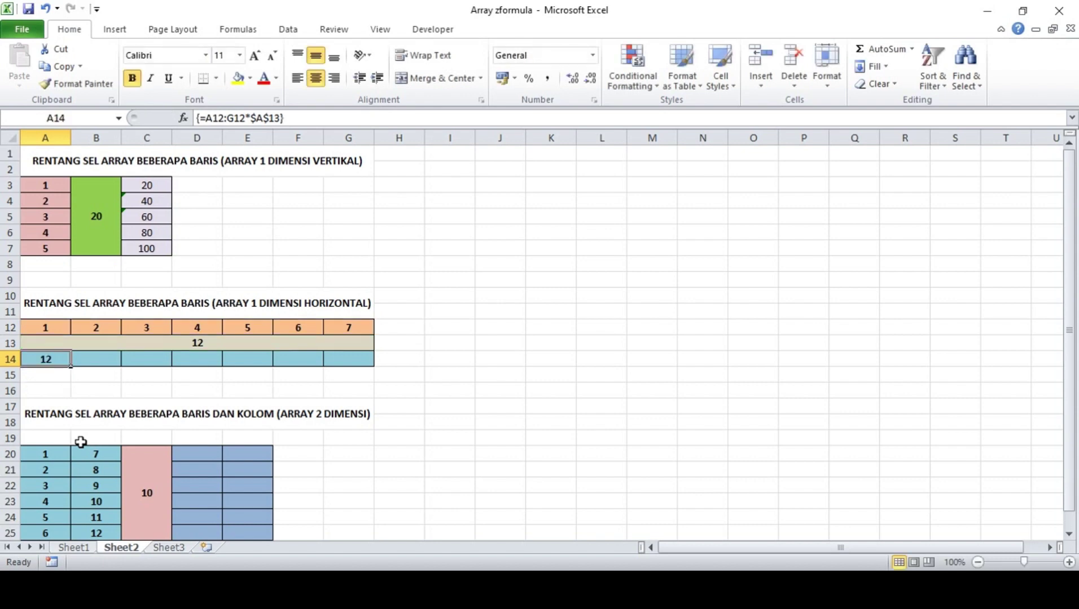
pyautogui.moveTo(71, 367); pyautogui.dragTo(363, 361)
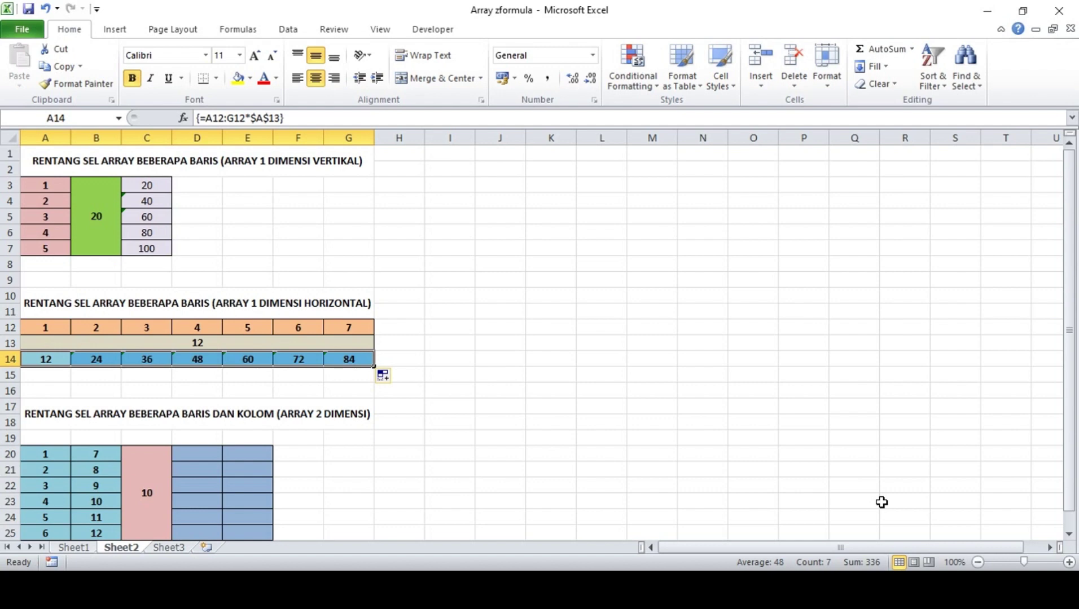
# Enter =A20:B25*$C$20 as an array formula in D20 of the two-dimensional array example
pyautogui.scroll(-3, 818, 417)
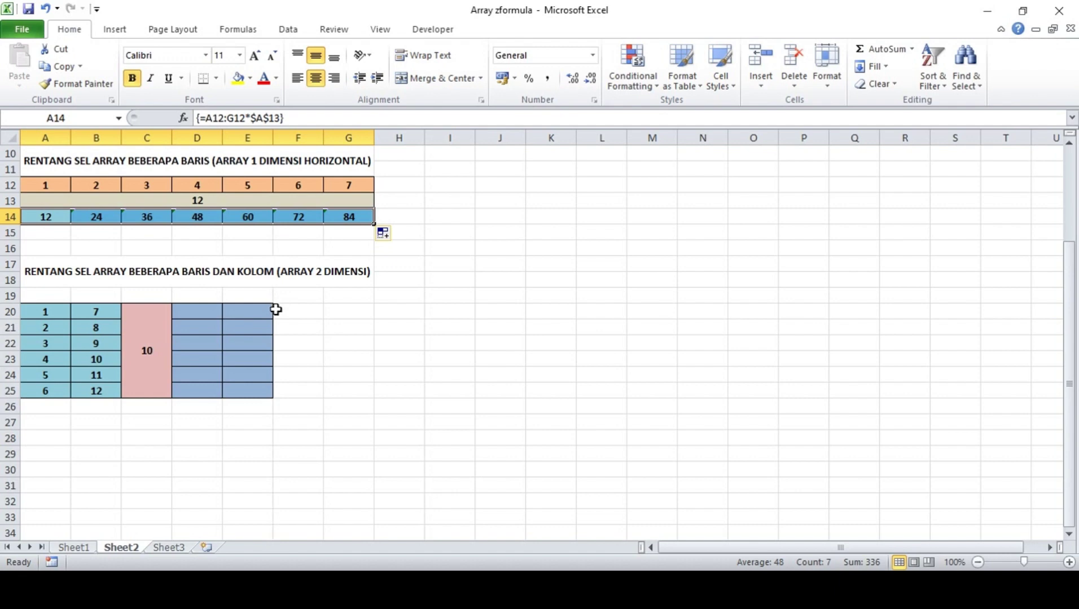
pyautogui.click(219, 315)
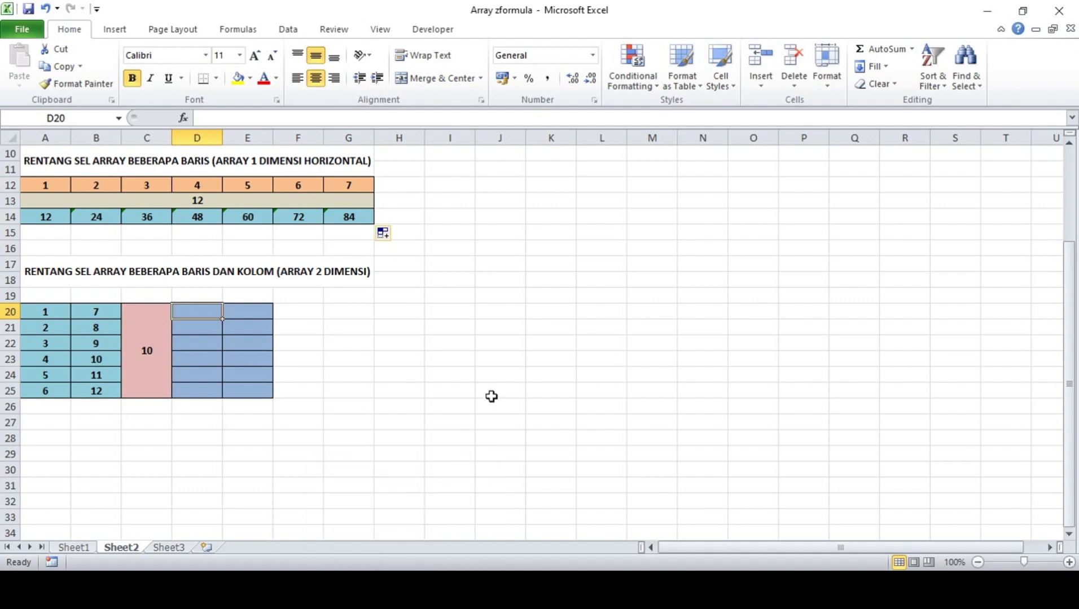
pyautogui.write('=')
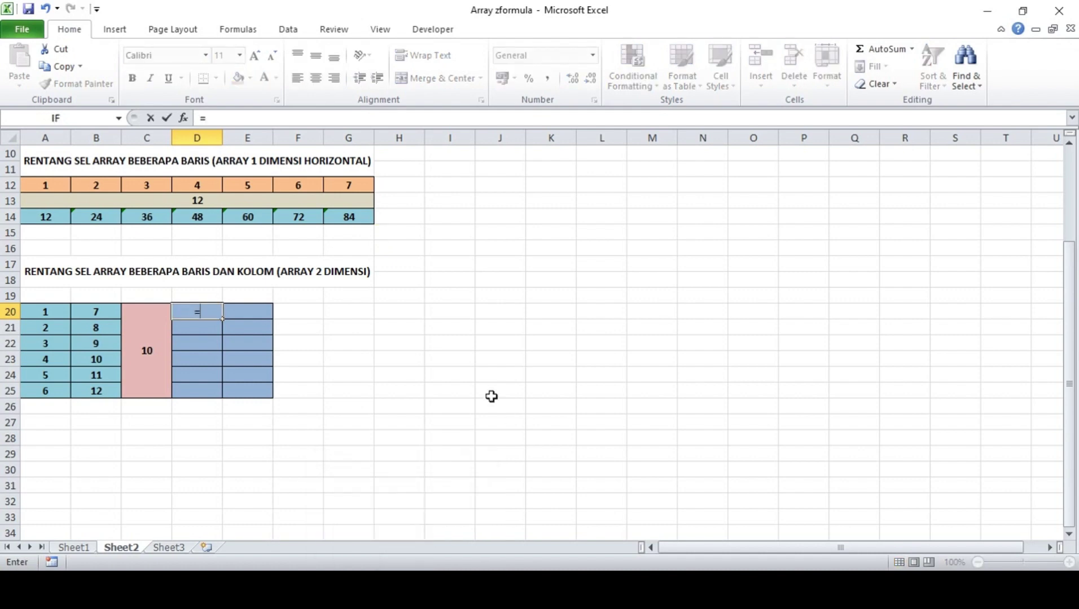
pyautogui.click(42, 314)
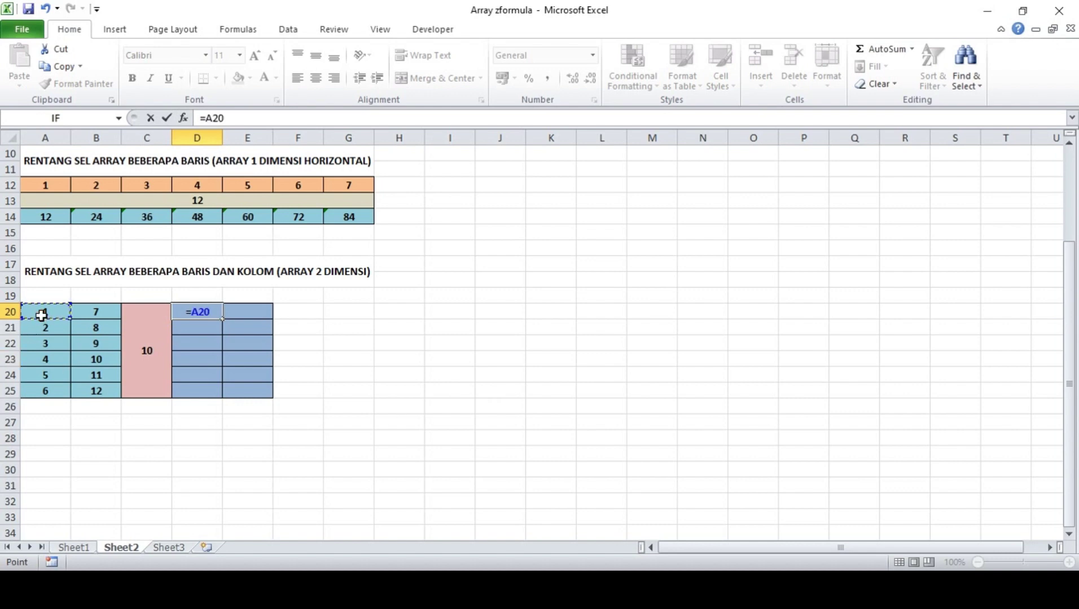
pyautogui.moveTo(56, 315); pyautogui.dragTo(96, 394)
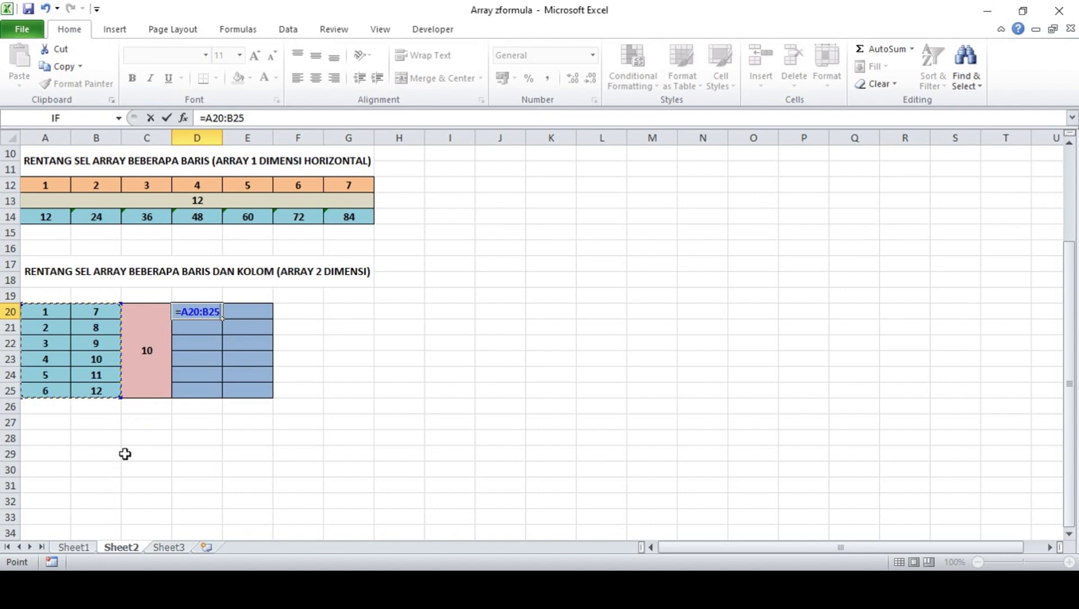
pyautogui.write('*')
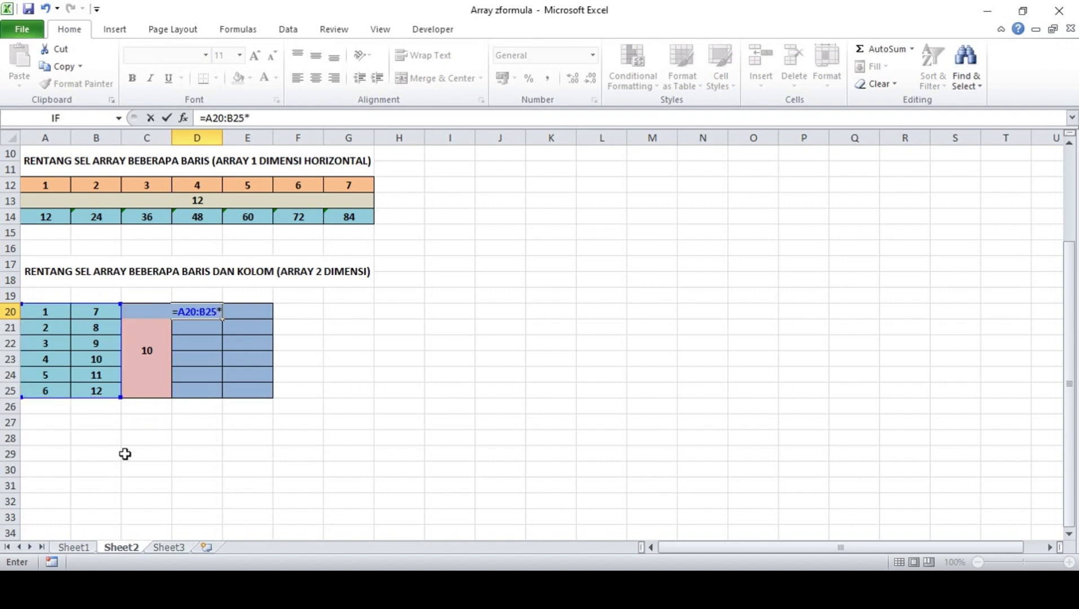
pyautogui.click(151, 367)
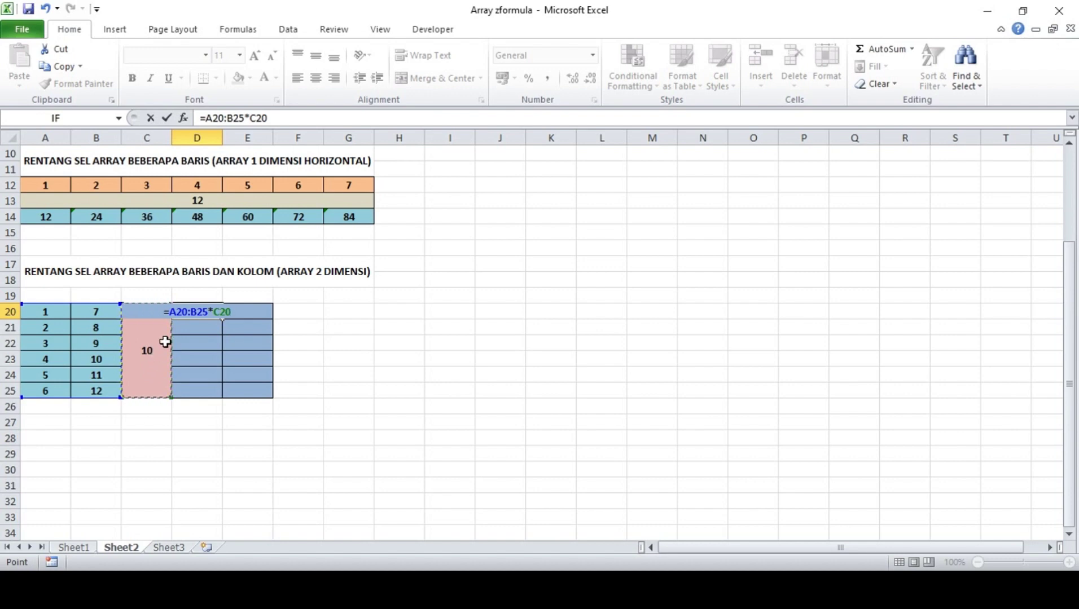
pyautogui.click(214, 313)
pyautogui.write('$')
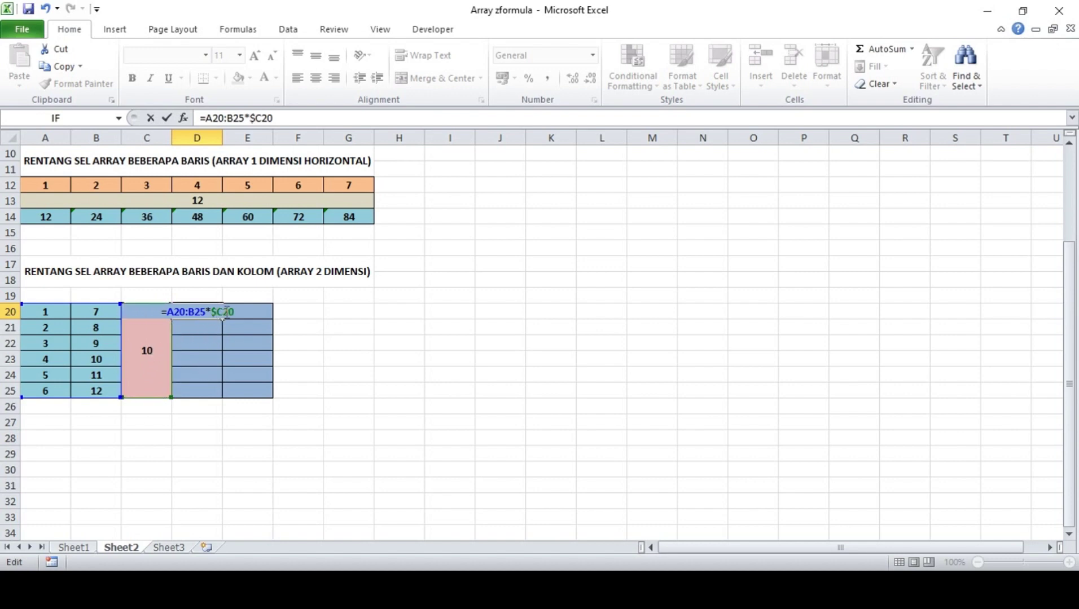
pyautogui.press('Right')
pyautogui.write('$')
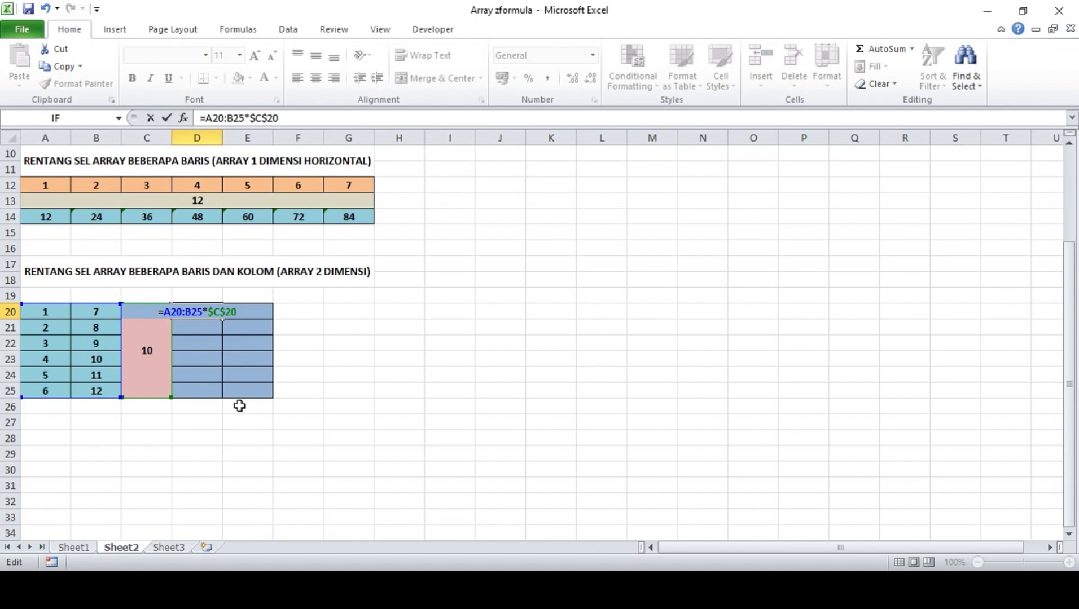
pyautogui.hotkey('ctrl', 'shift', 'Return')
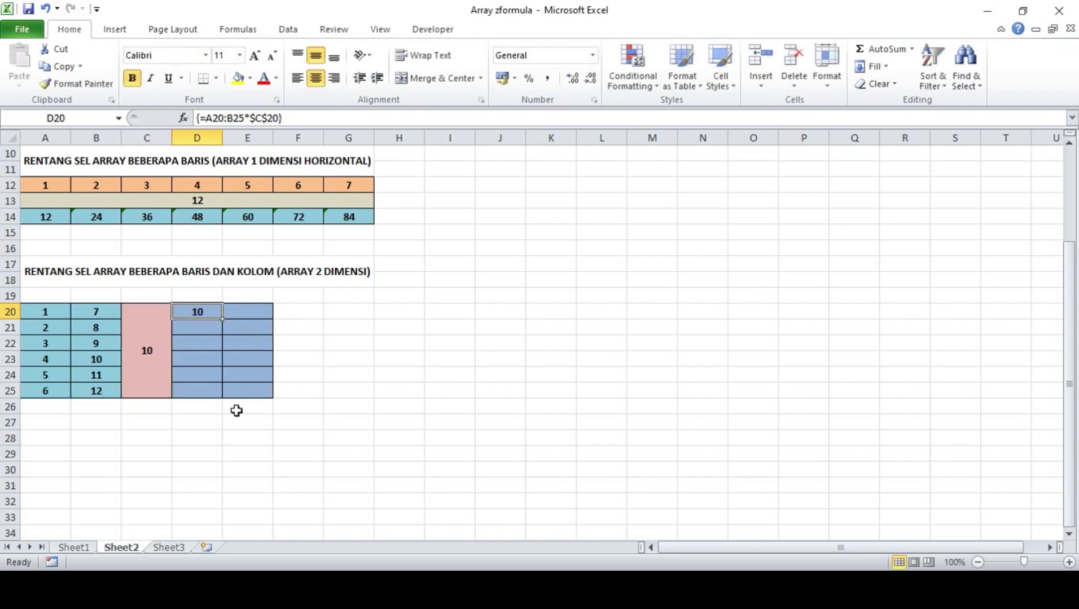
# Check the source cells A20, B20 and C20, and fill the D20 array formula across to E20
pyautogui.click(47, 309)
pyautogui.click(134, 350)
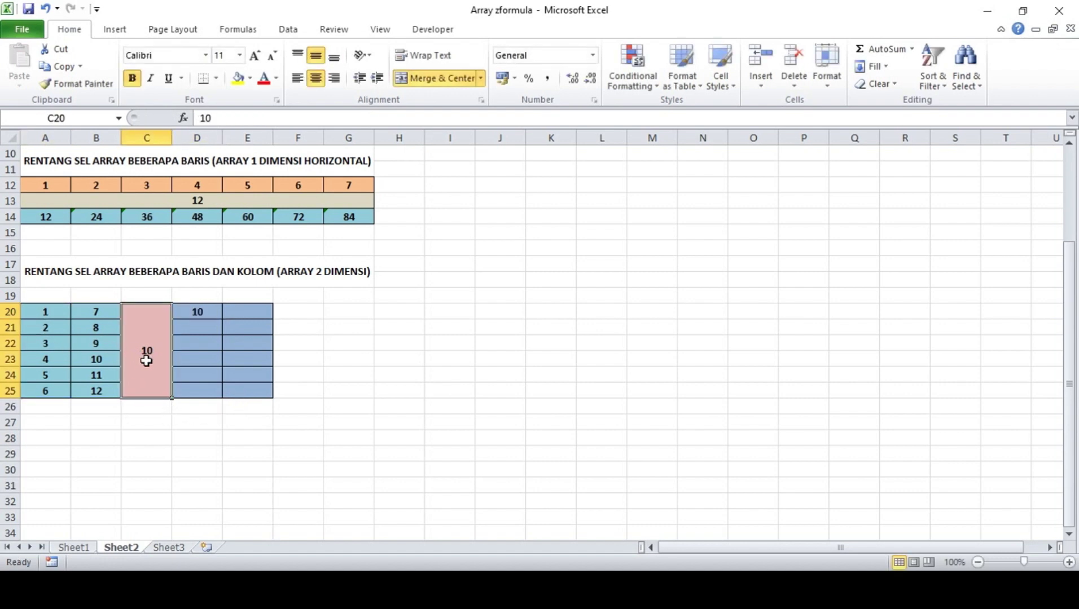
pyautogui.click(95, 312)
pyautogui.click(163, 351)
pyautogui.click(213, 310)
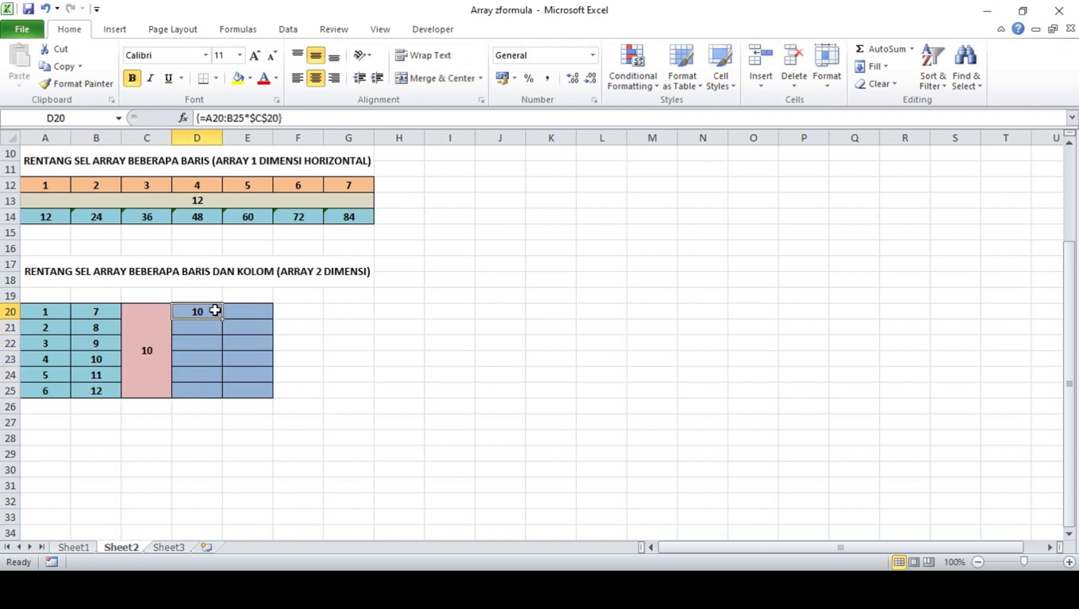
pyautogui.moveTo(223, 319); pyautogui.dragTo(254, 317)
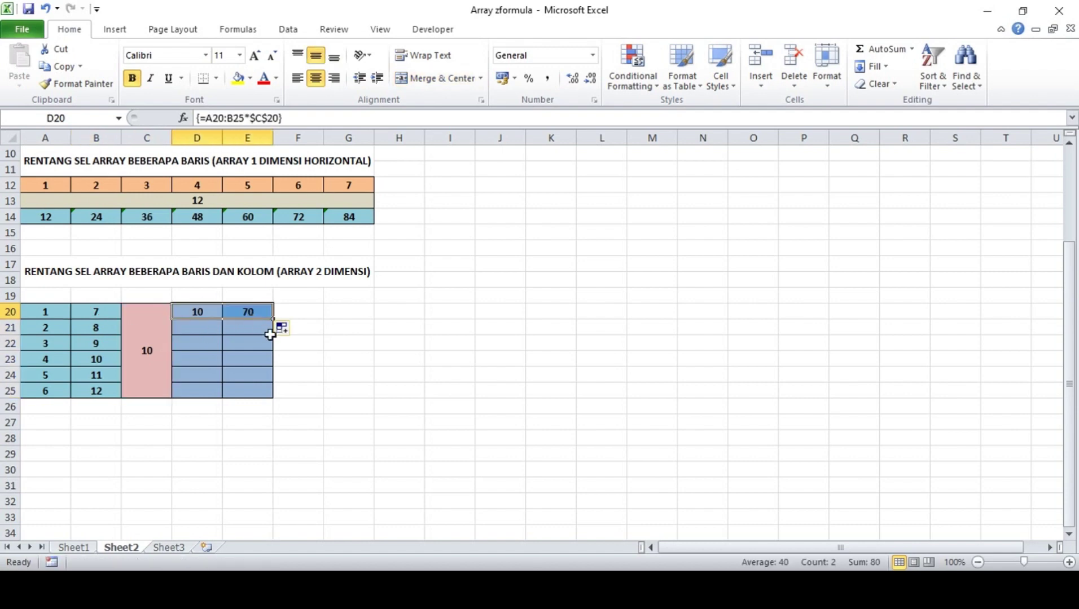
# Check B20 and C20, and fill the E20 array formula down to E25
pyautogui.click(83, 310)
pyautogui.click(145, 335)
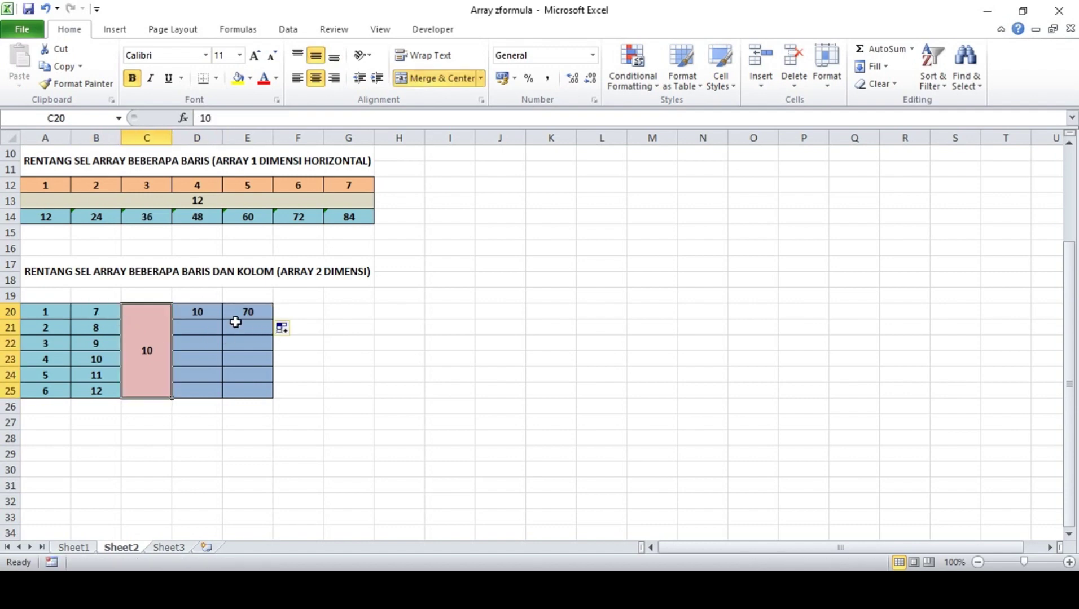
pyautogui.click(257, 317)
pyautogui.moveTo(273, 320); pyautogui.dragTo(277, 398)
# Fill the D20 array formula down to D25 in the two-dimensional array example
pyautogui.click(205, 310)
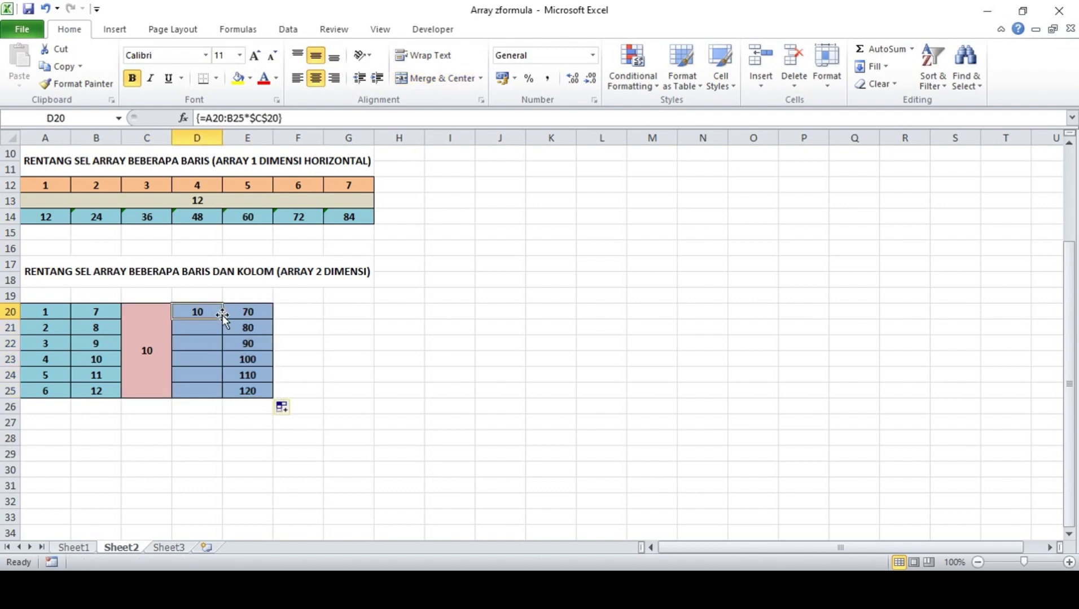
pyautogui.moveTo(223, 320); pyautogui.dragTo(224, 396)
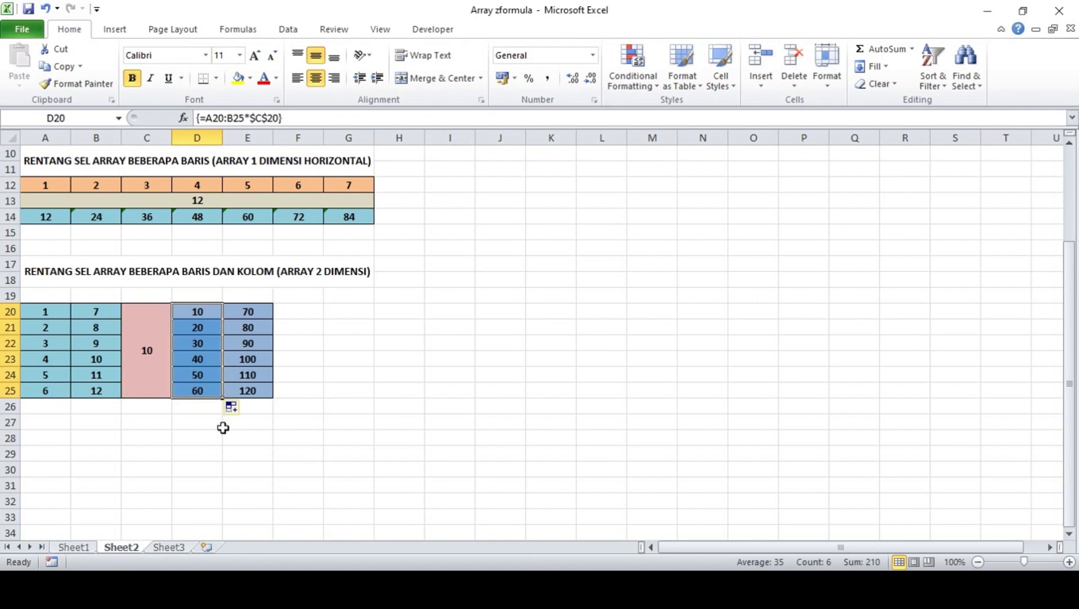
pyautogui.click(357, 498)
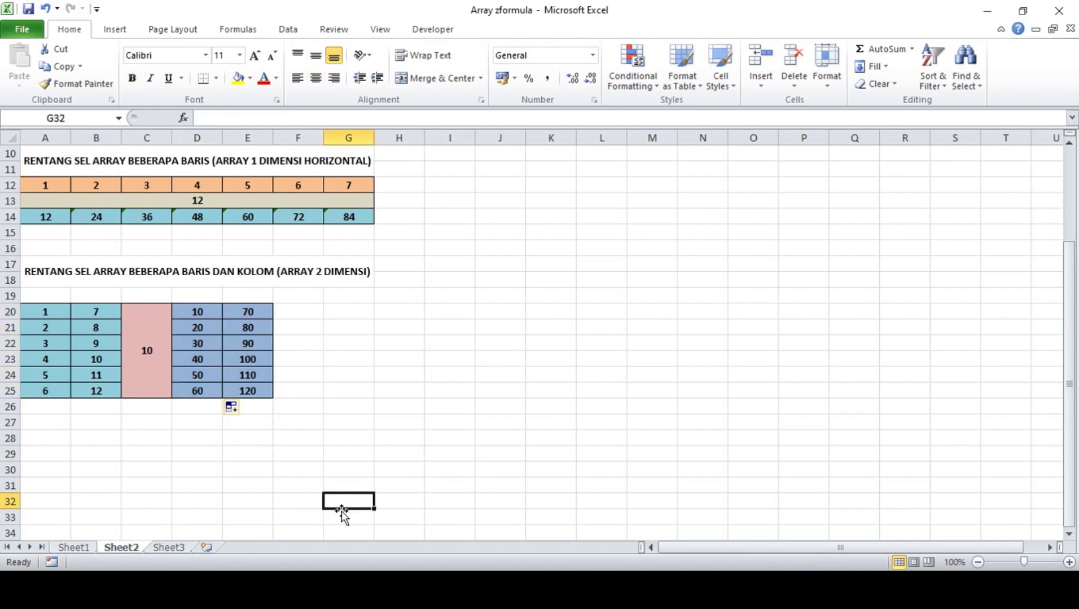
# Try confirming the D20 formula as an ordinary formula, and re-enter =A20:B25*$C$20 there as an array formula
pyautogui.doubleClick(189, 313)
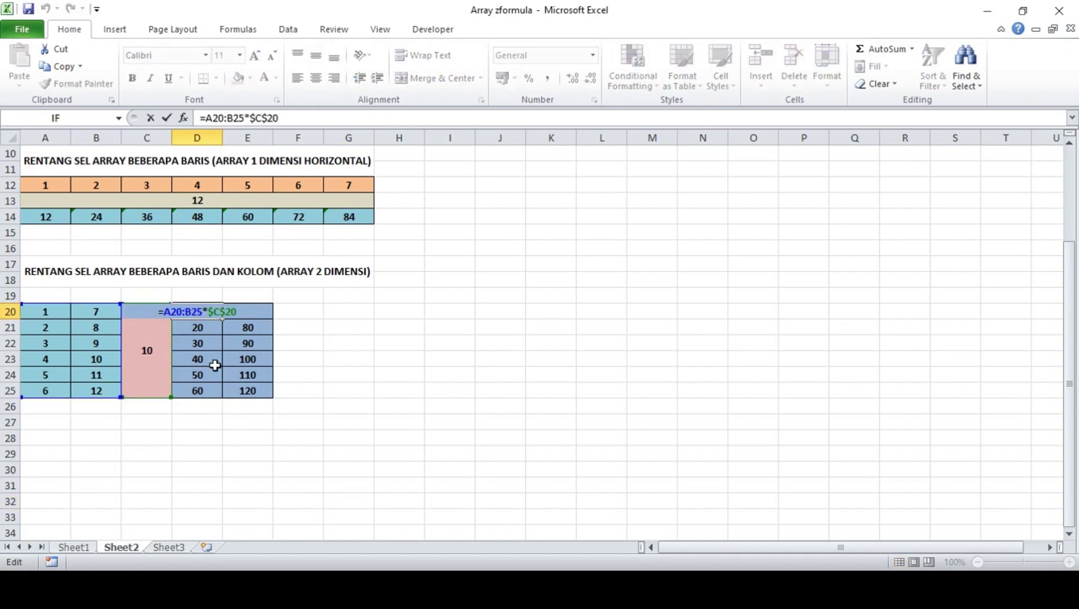
pyautogui.press('Return')
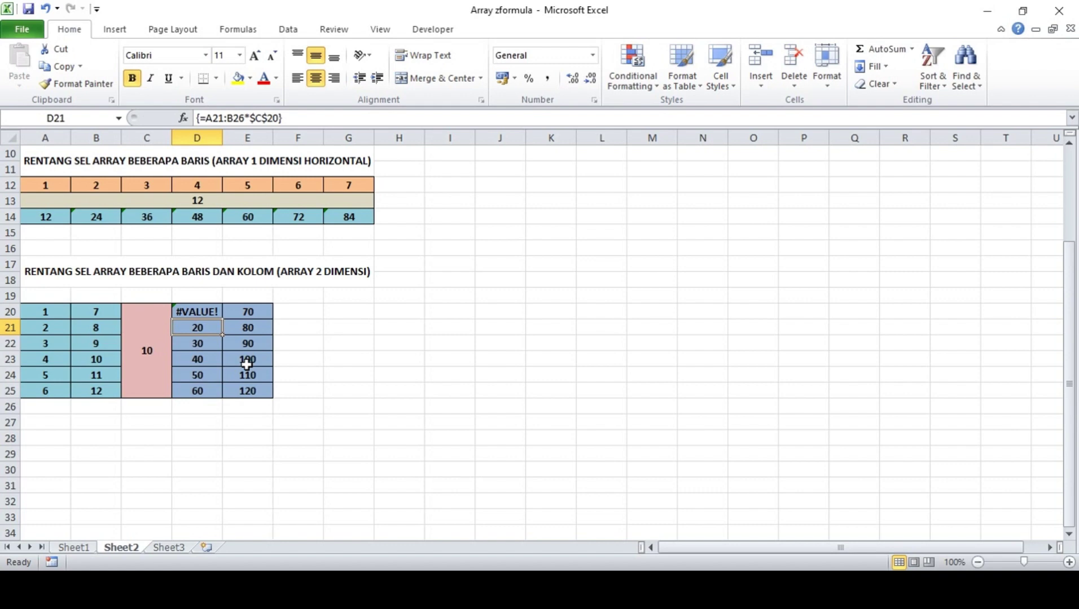
pyautogui.doubleClick(185, 311)
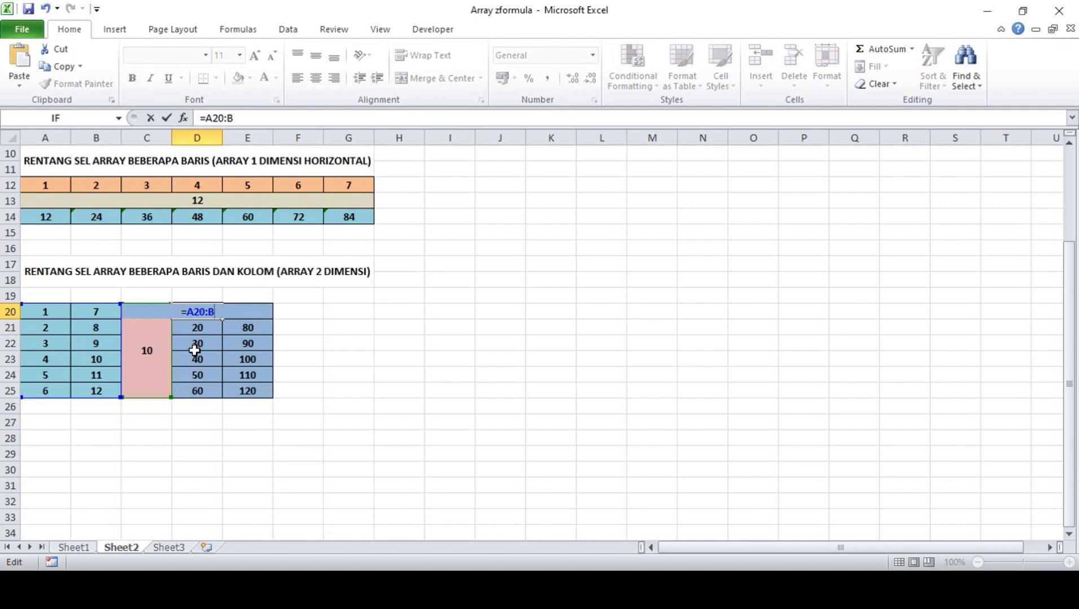
pyautogui.hotkey('shift', 'End')
pyautogui.hotkey('ctrl', 'shift', 'Return')
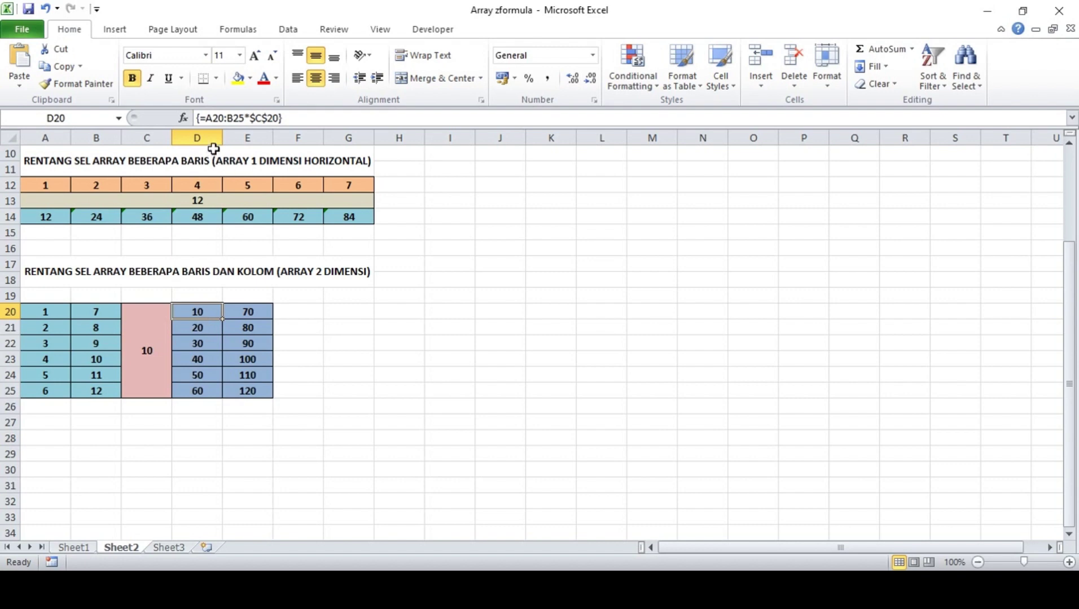
# Open the D20 formula to review its references and confirm it again as an array formula
pyautogui.click(202, 118)
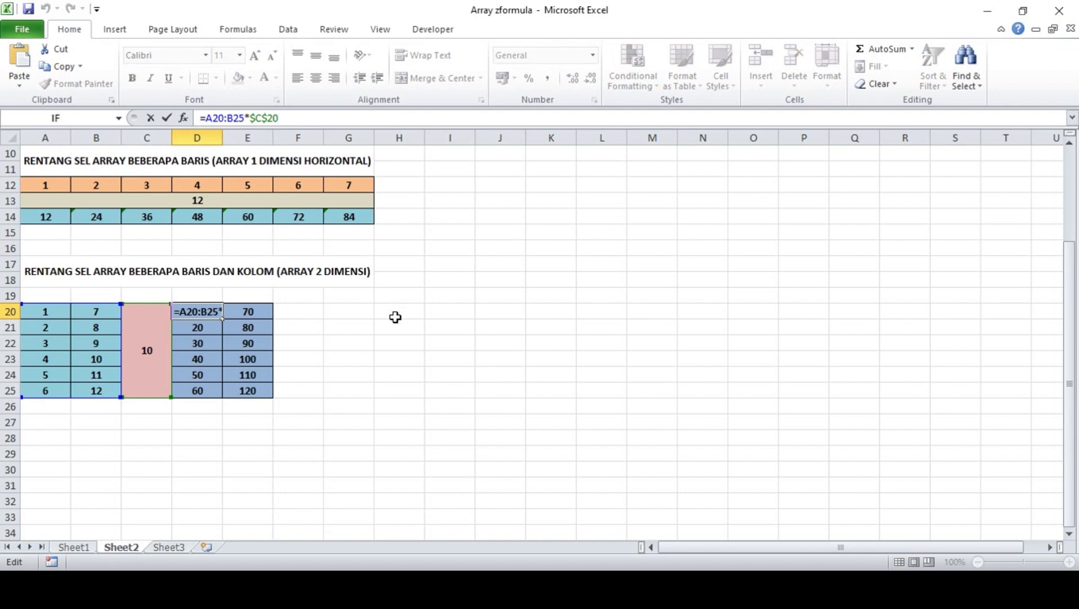
pyautogui.hotkey('ctrl', 'shift', 'Return')
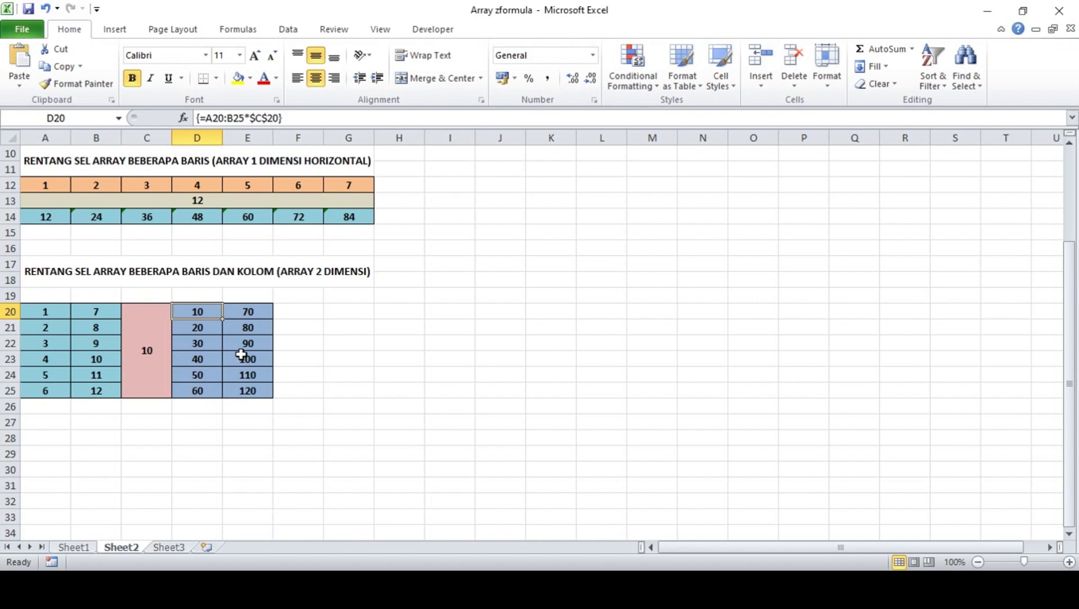
pyautogui.scroll(3, 526, 363)
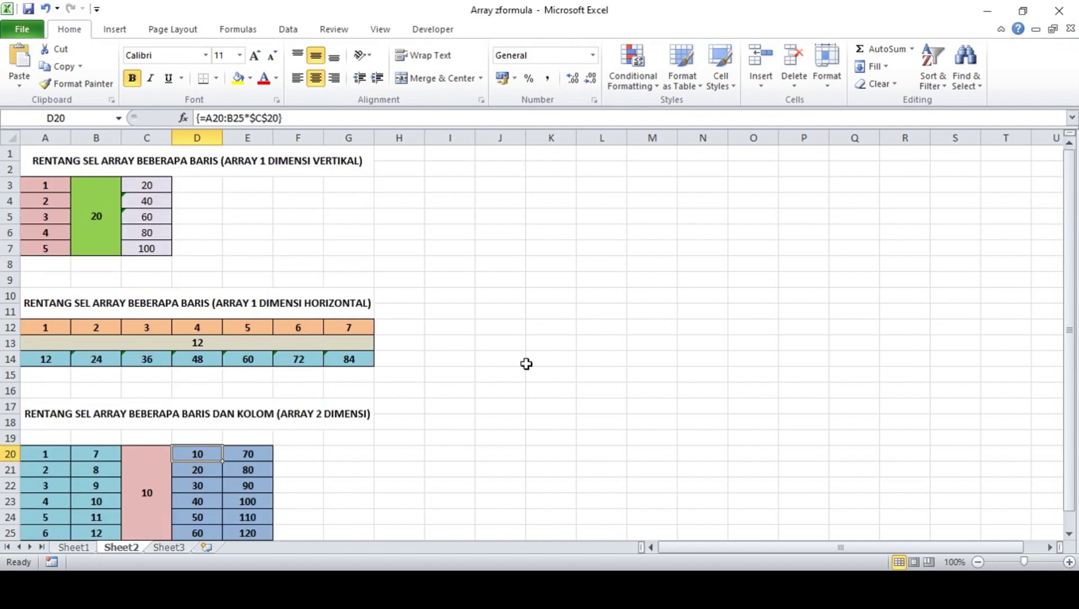